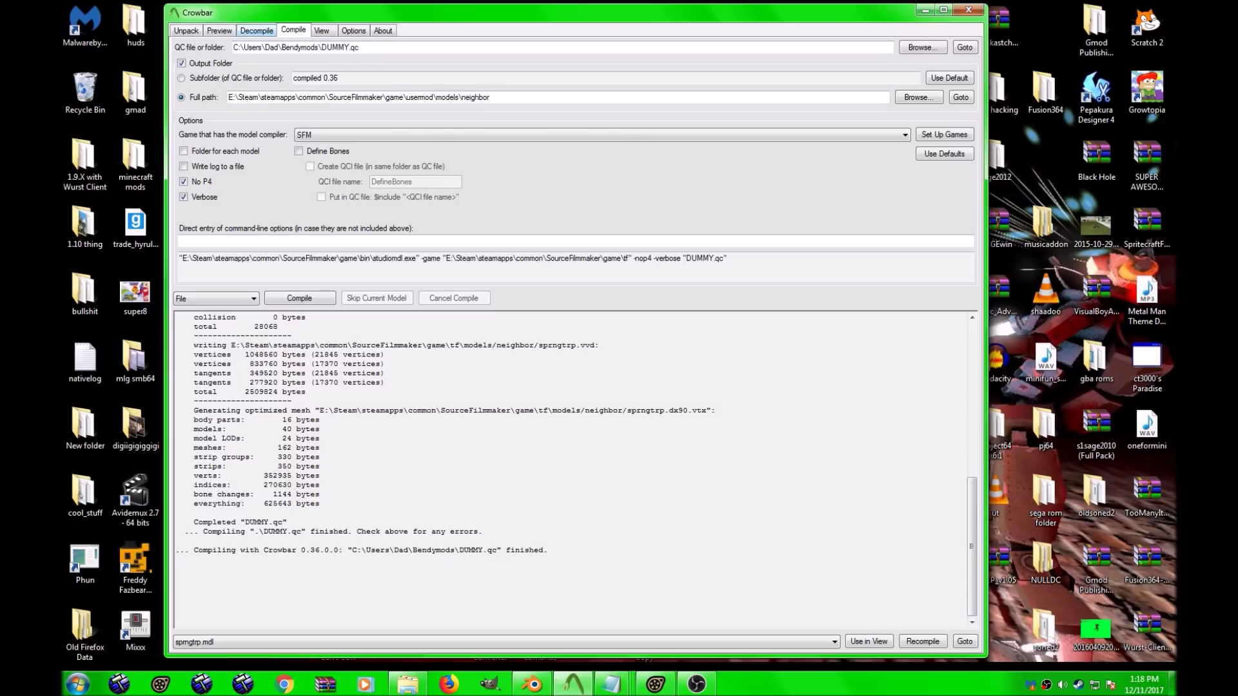
# Look through SourceFilmmaker's game/tf/models/player folder and its hwm subfolder for models to decompile, and leave the file picker without choosing one.
pyautogui.click(256, 30)
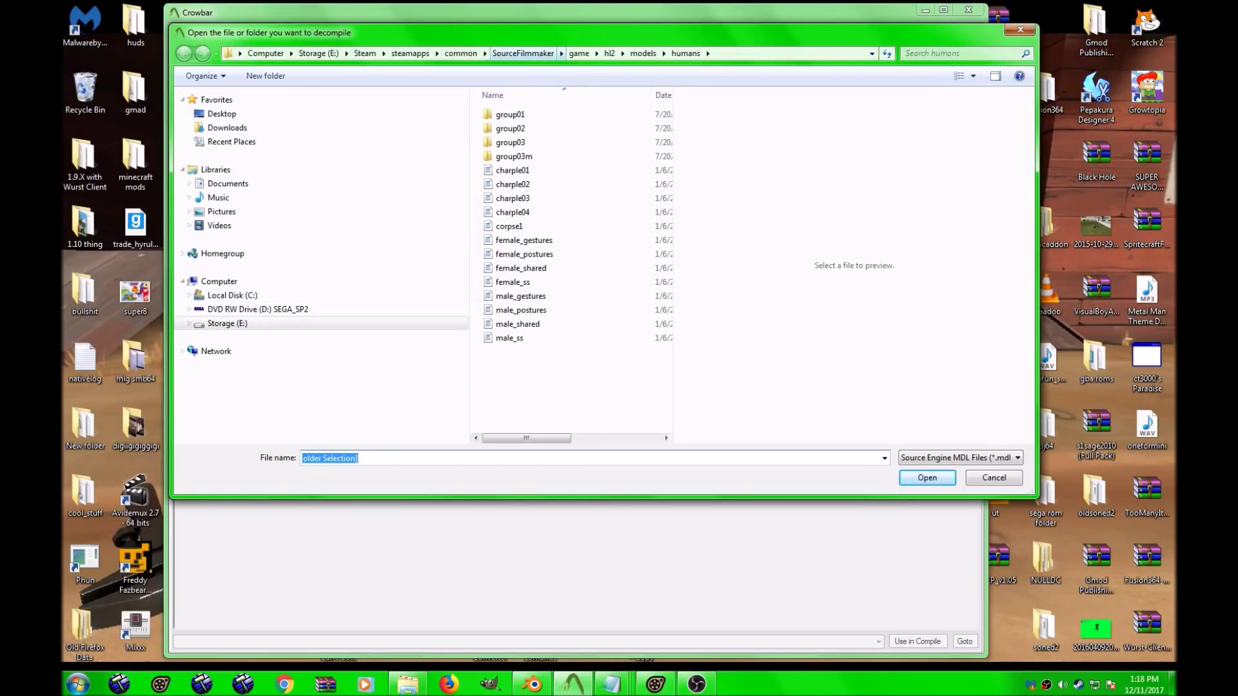
pyautogui.click(578, 53)
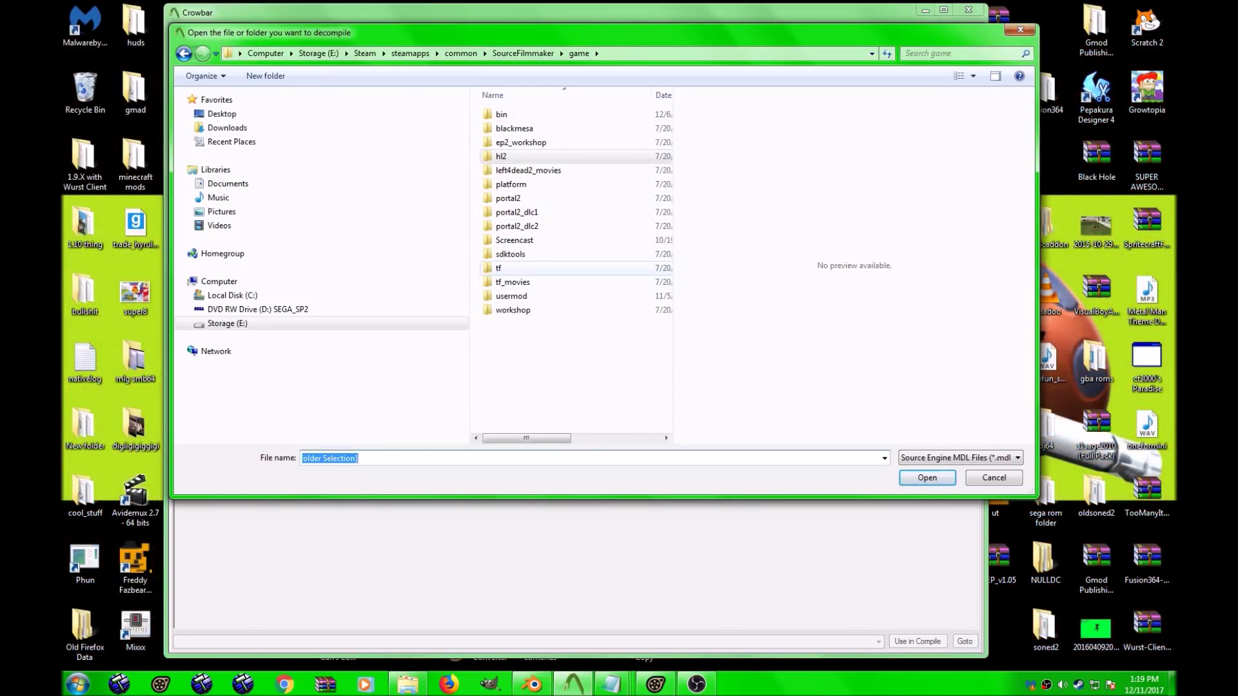
pyautogui.click(509, 268)
pyautogui.doubleClick(510, 267)
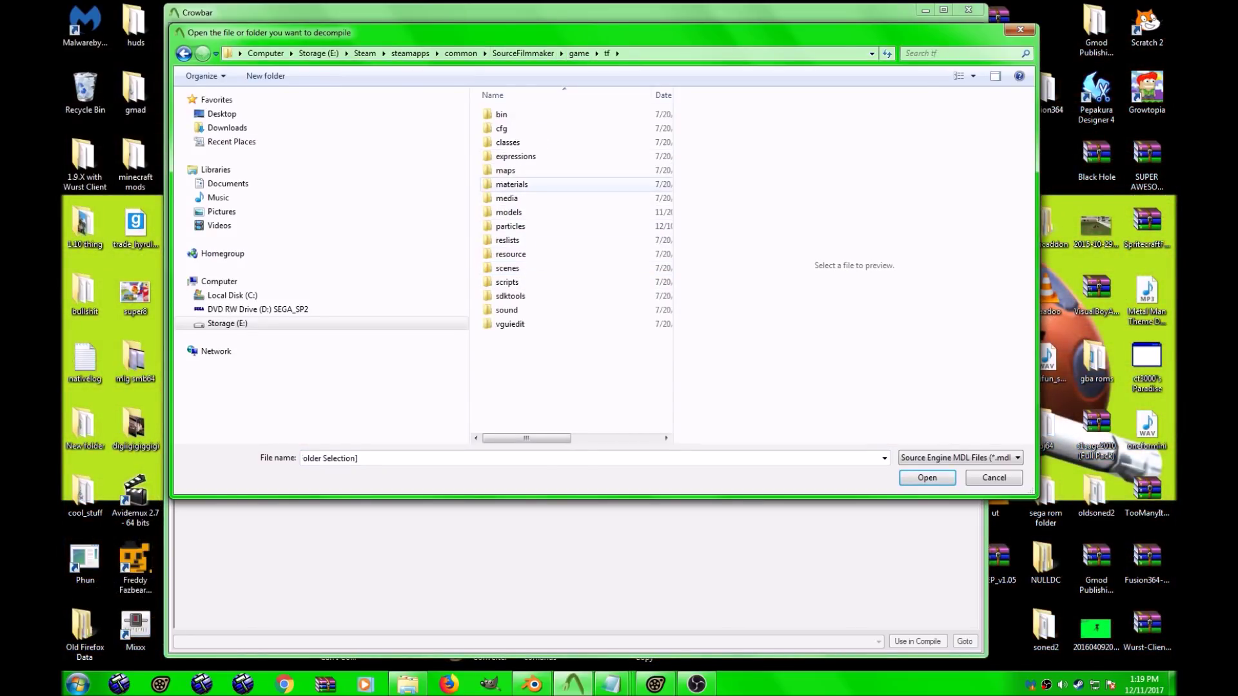
pyautogui.doubleClick(509, 212)
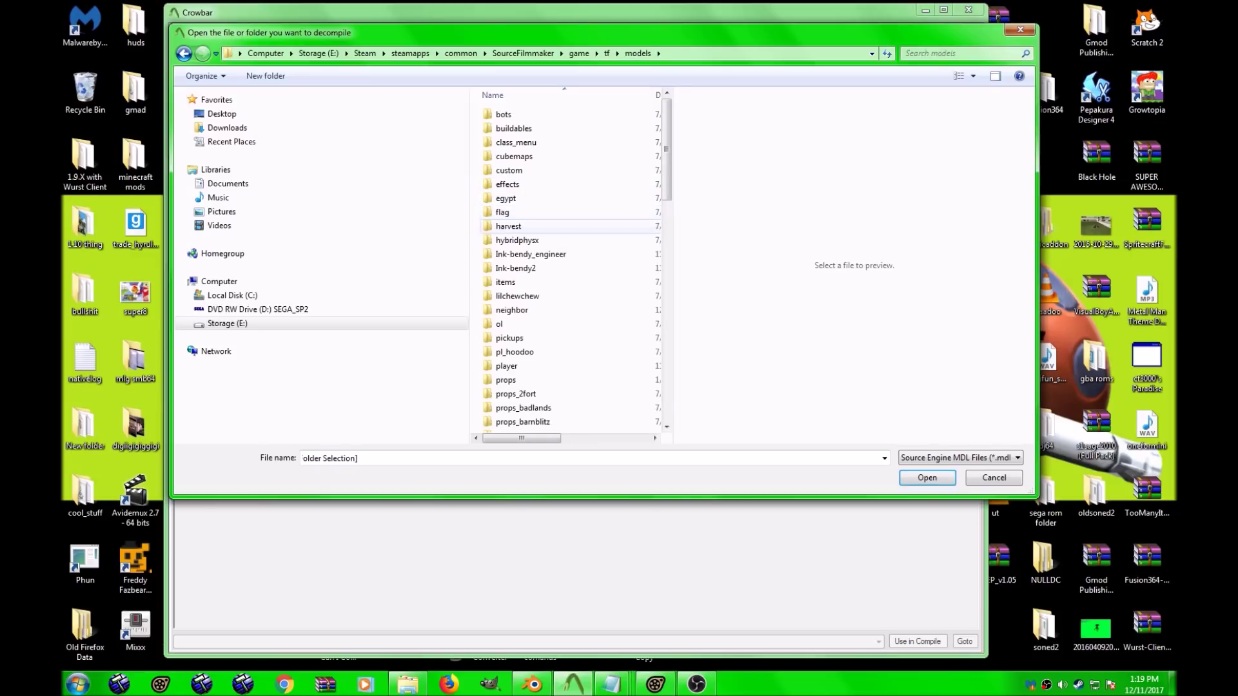
pyautogui.doubleClick(506, 365)
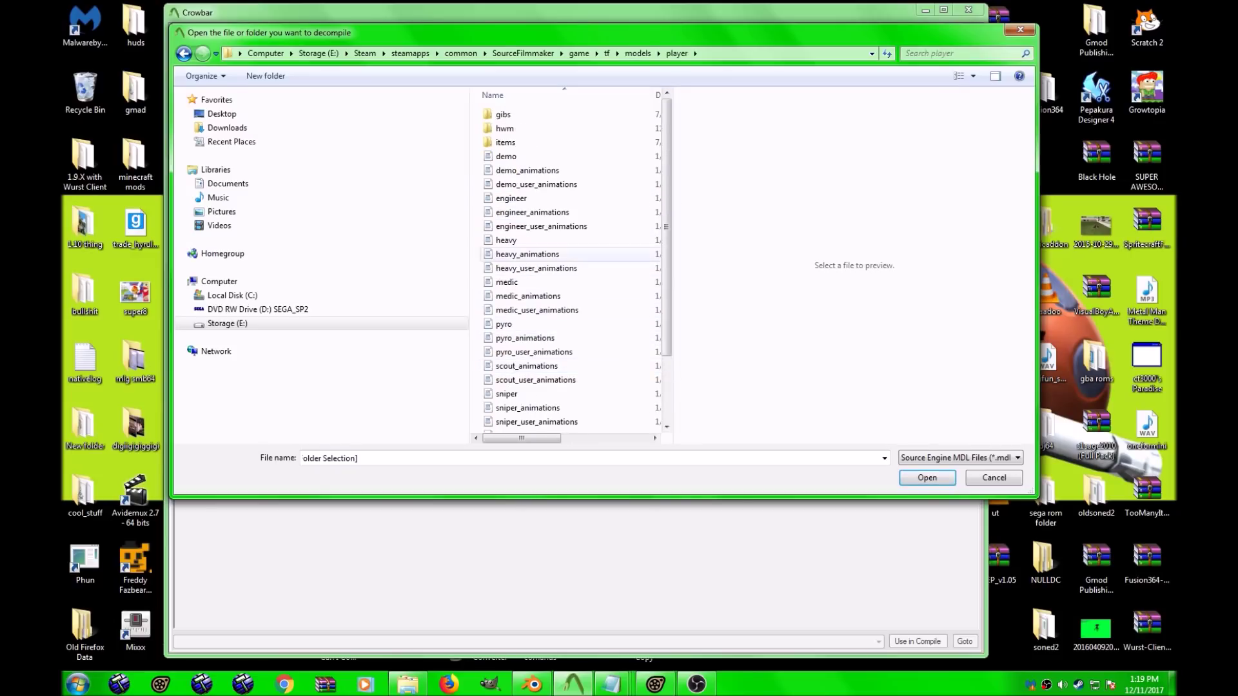
pyautogui.doubleClick(505, 128)
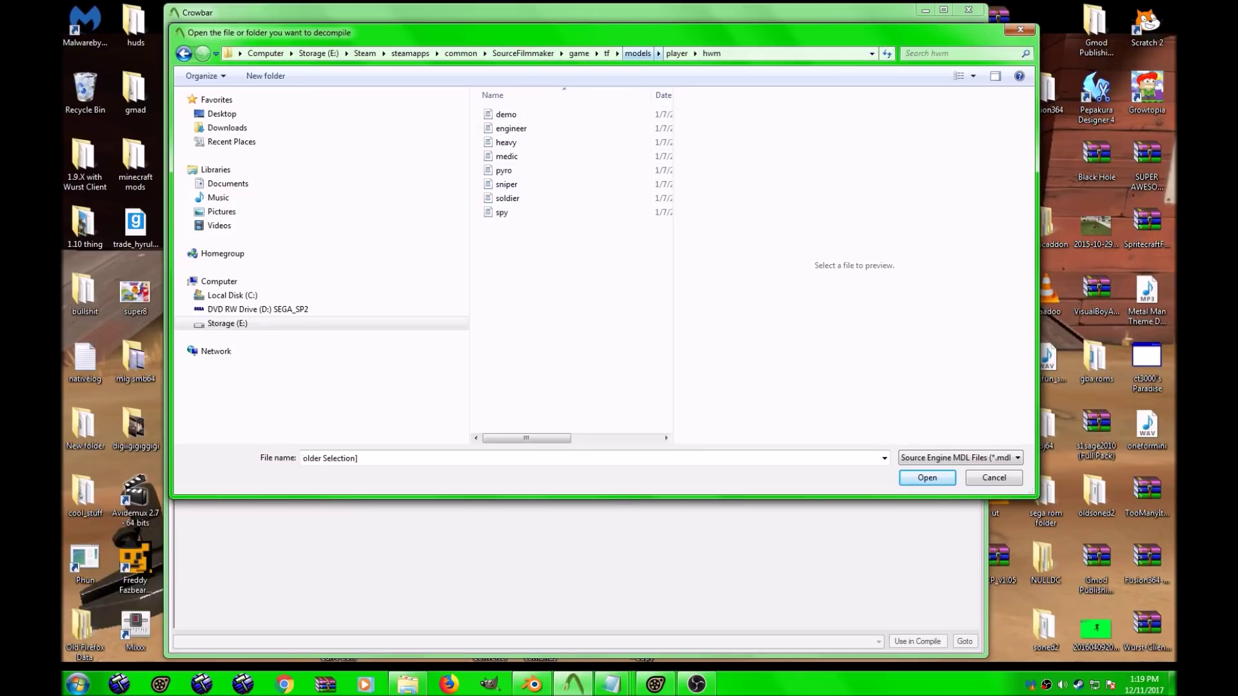
pyautogui.click(677, 52)
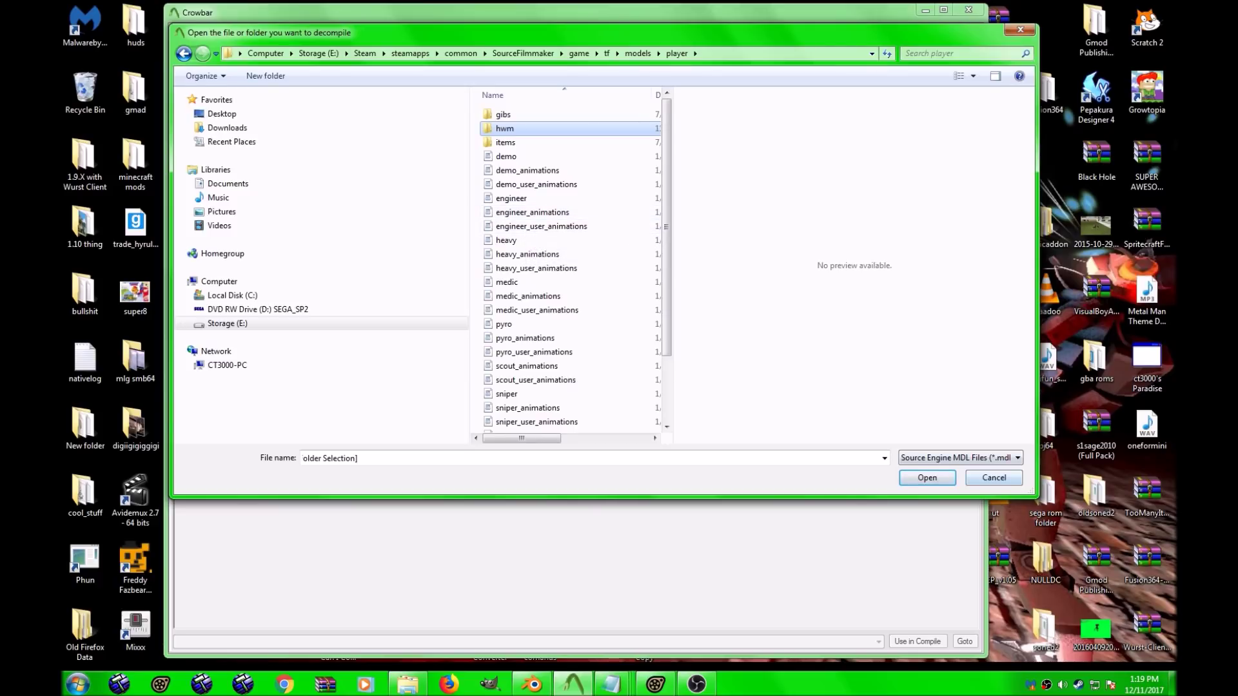
pyautogui.click(994, 478)
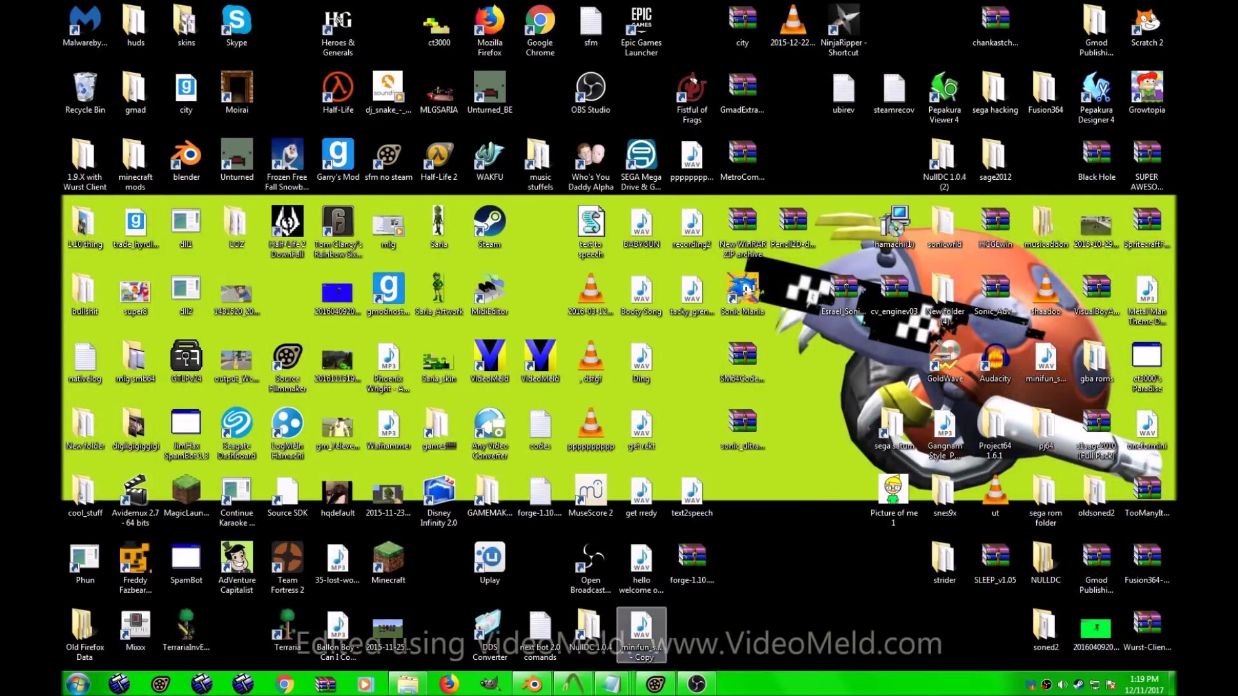
# Switch to Blender and collapse the Springtrap_Model mesh hierarchy in the outliner.
pyautogui.moveTo(532, 685)
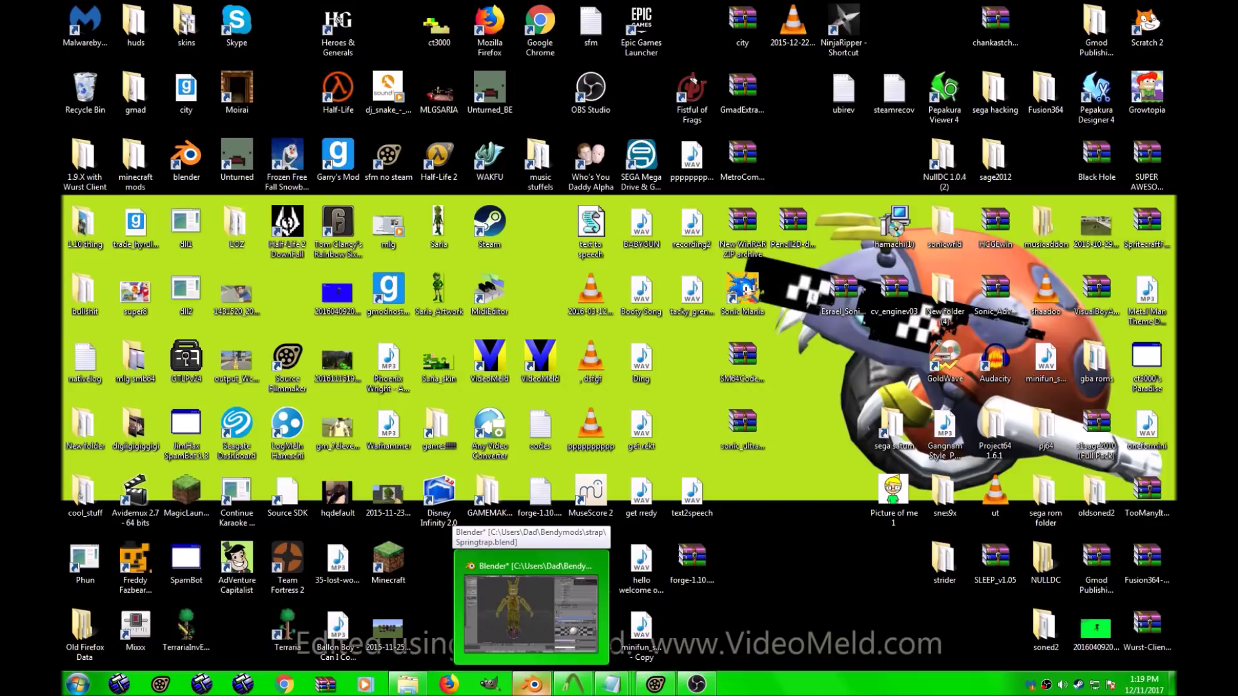
pyautogui.click(532, 609)
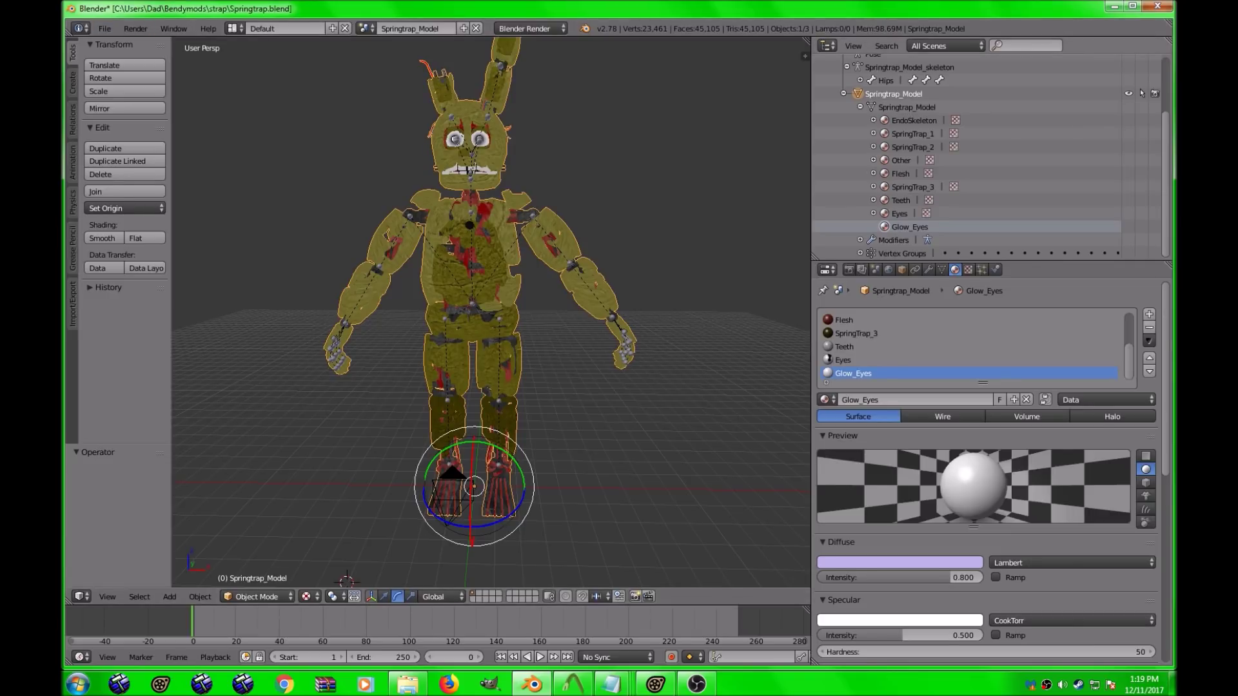
pyautogui.scroll(3, 987, 158)
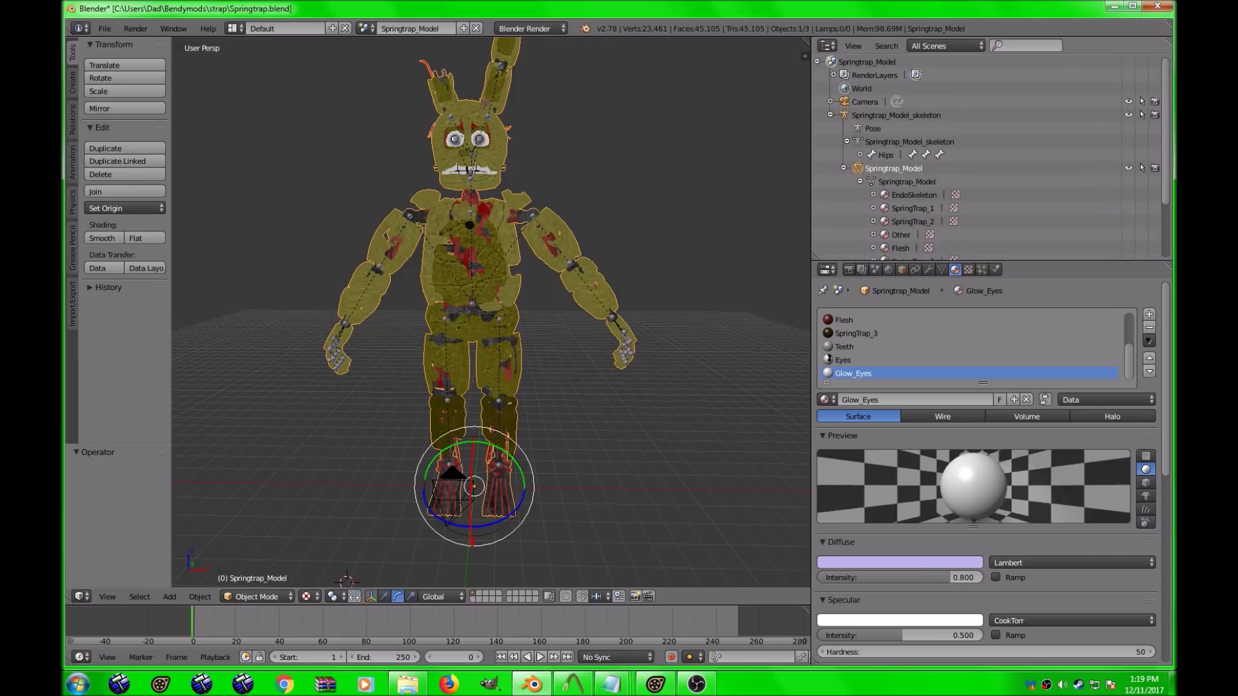
pyautogui.scroll(-3, 986, 158)
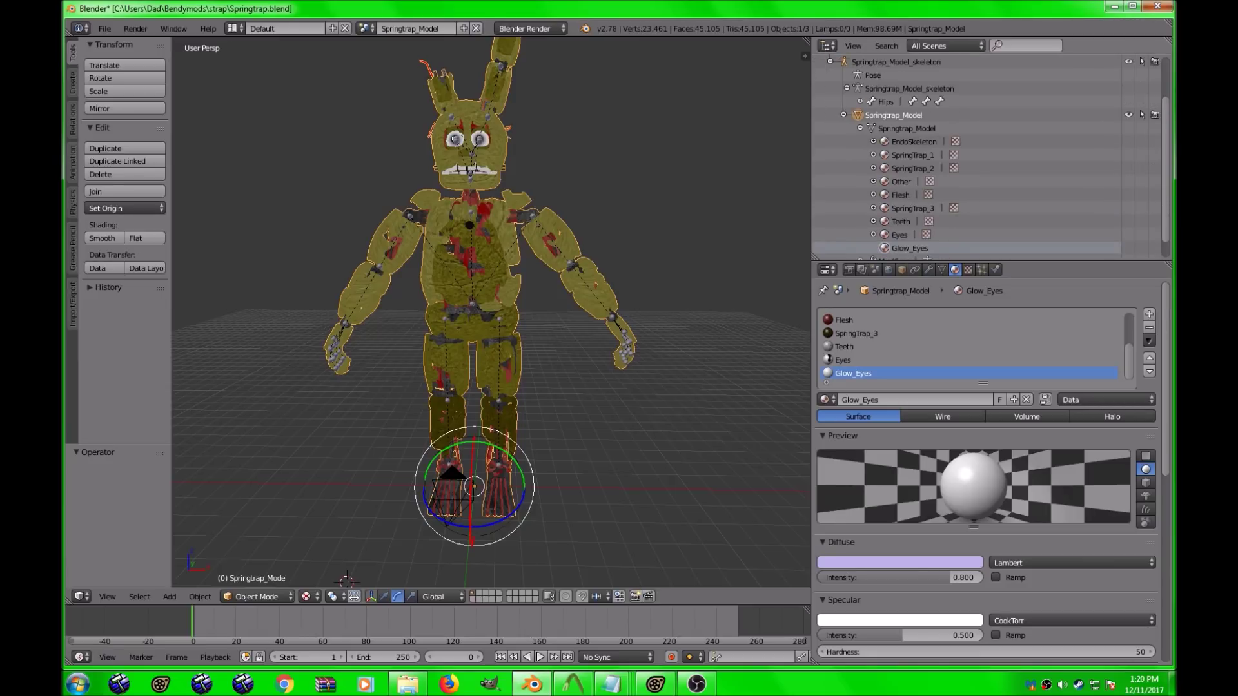
pyautogui.click(860, 128)
pyautogui.click(843, 168)
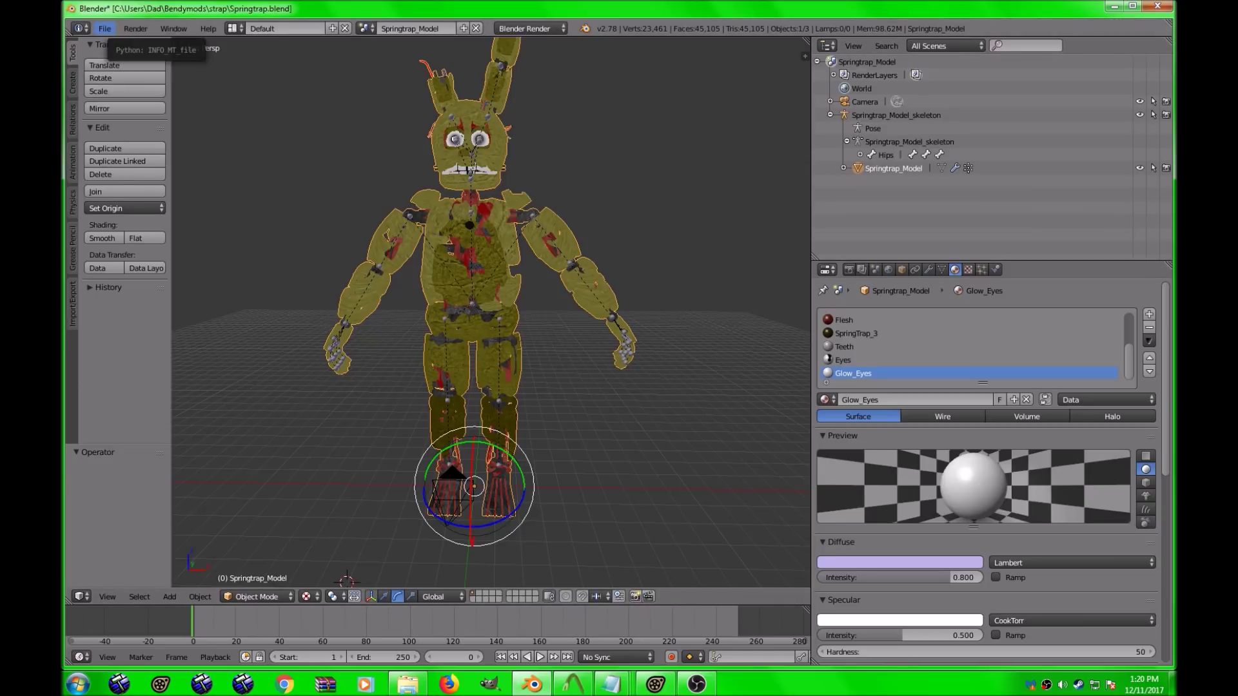
# Start a Source Engine import with bone append mode set to Make New Armature and the up axis set to Y.
pyautogui.click(105, 29)
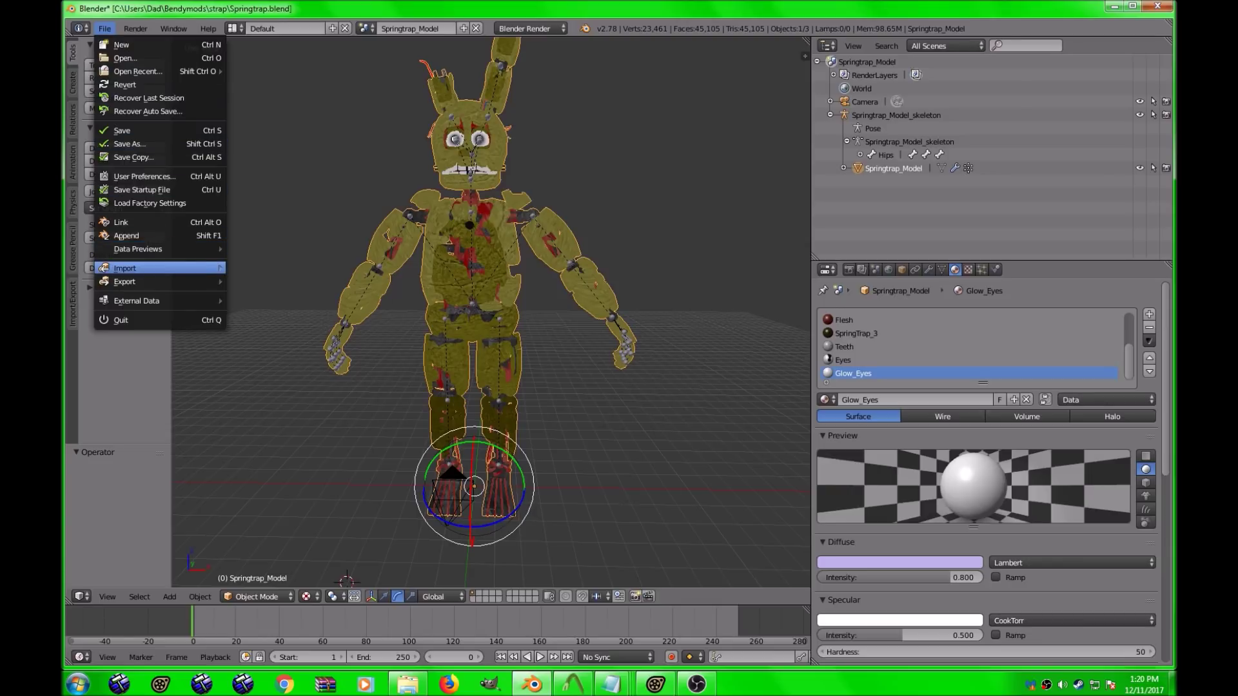
pyautogui.moveTo(219, 268)
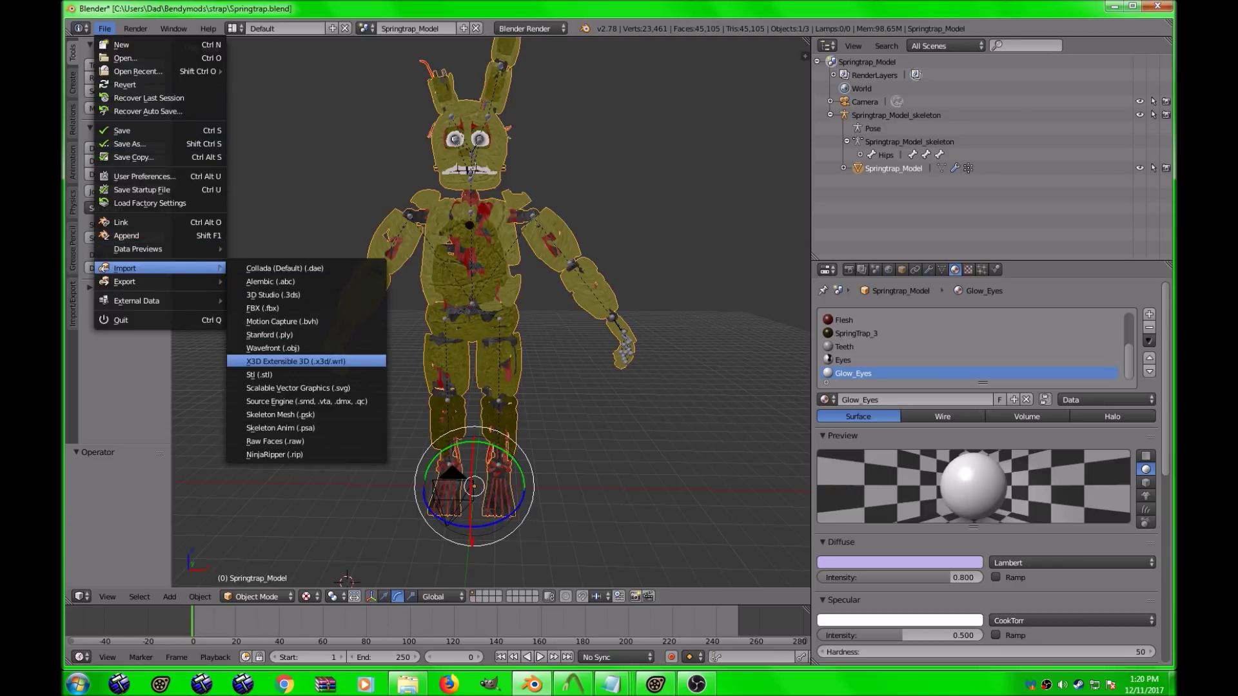
pyautogui.click(296, 401)
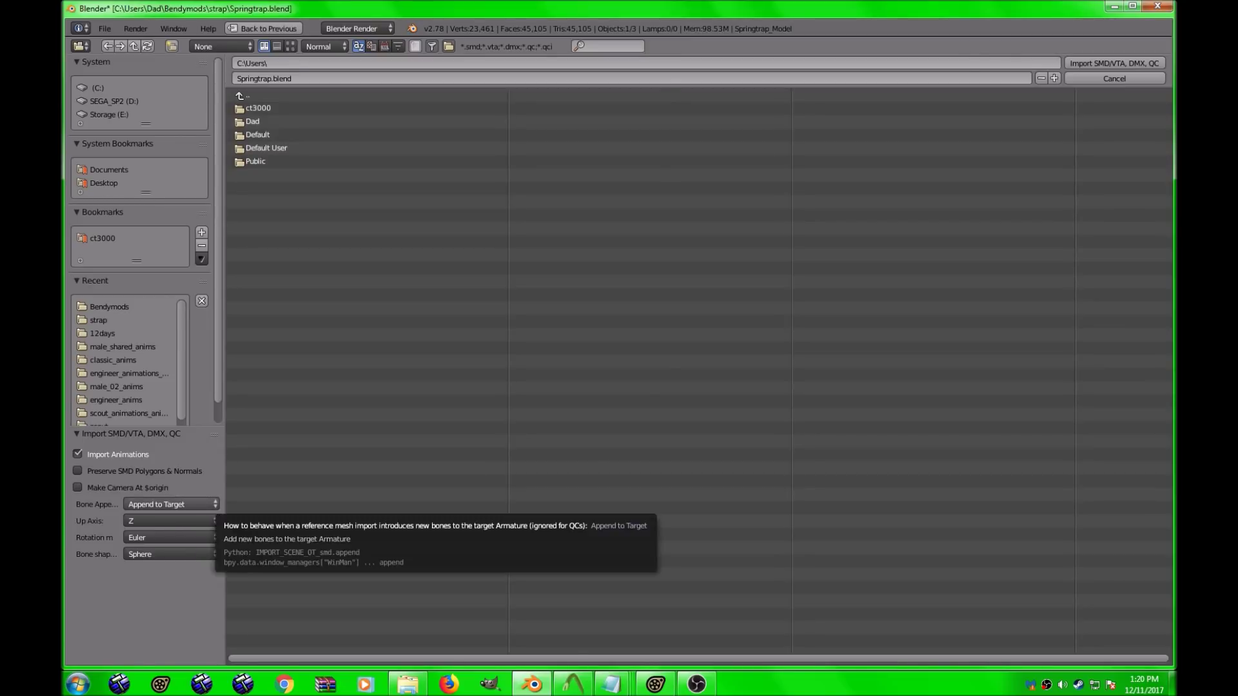
pyautogui.click(170, 504)
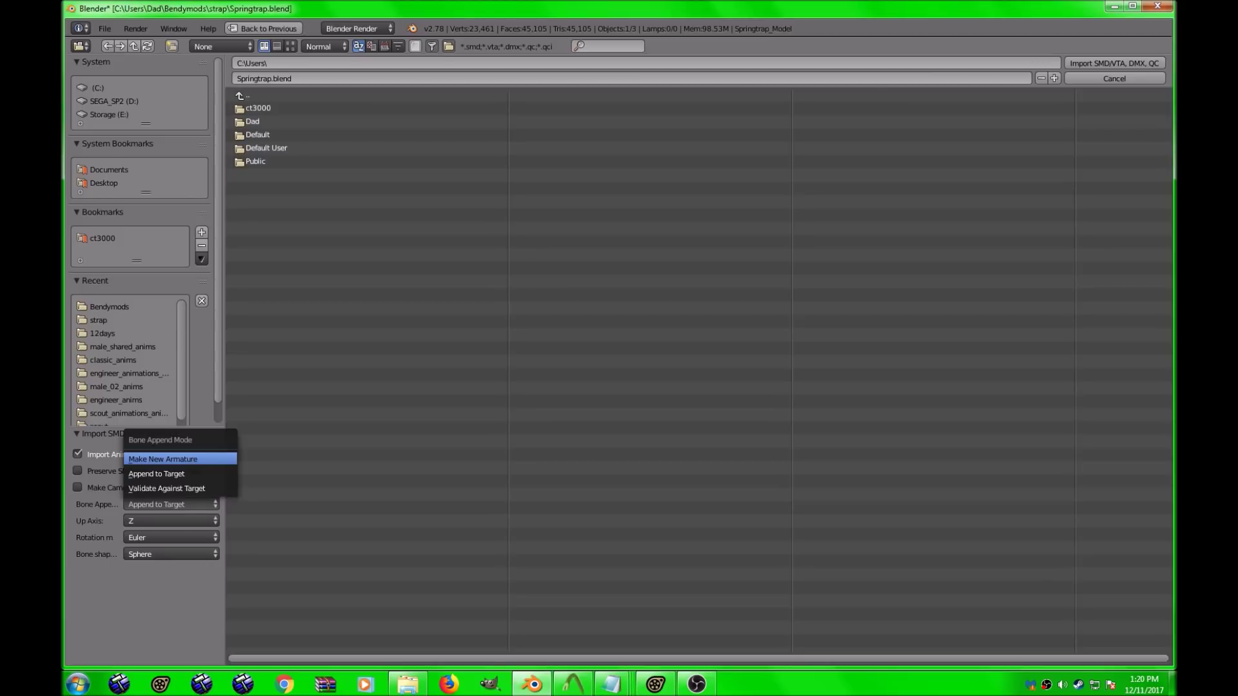
pyautogui.click(163, 459)
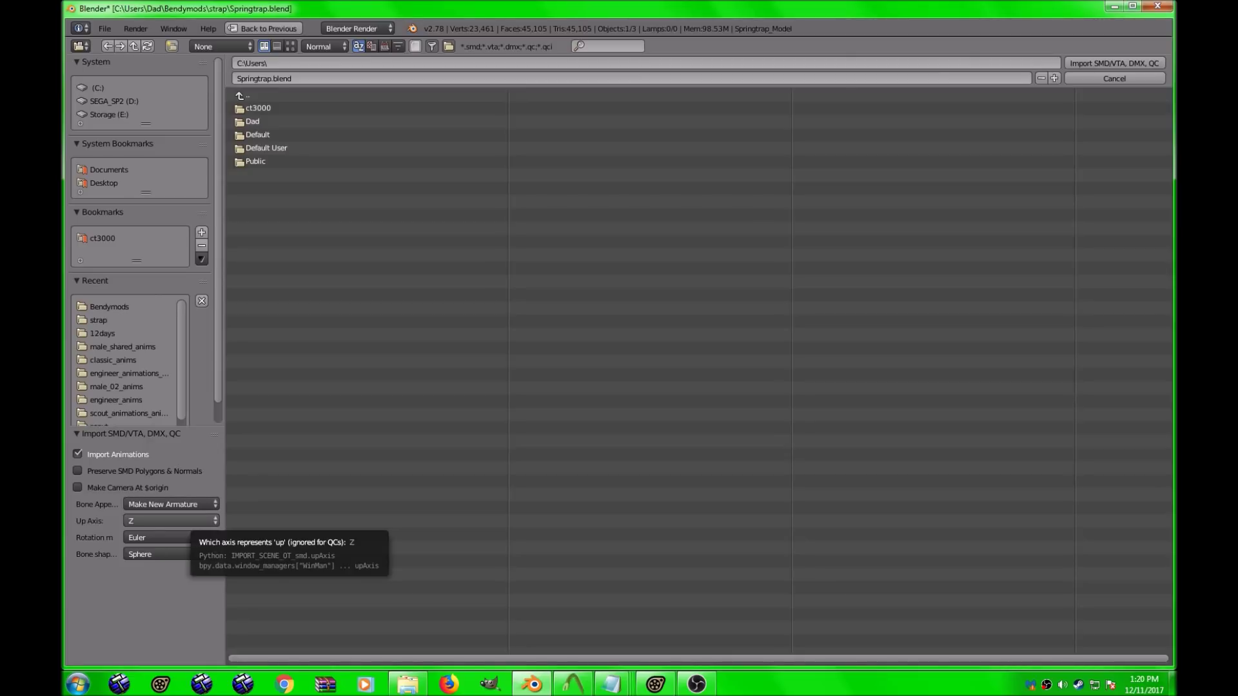
pyautogui.click(171, 520)
pyautogui.click(155, 490)
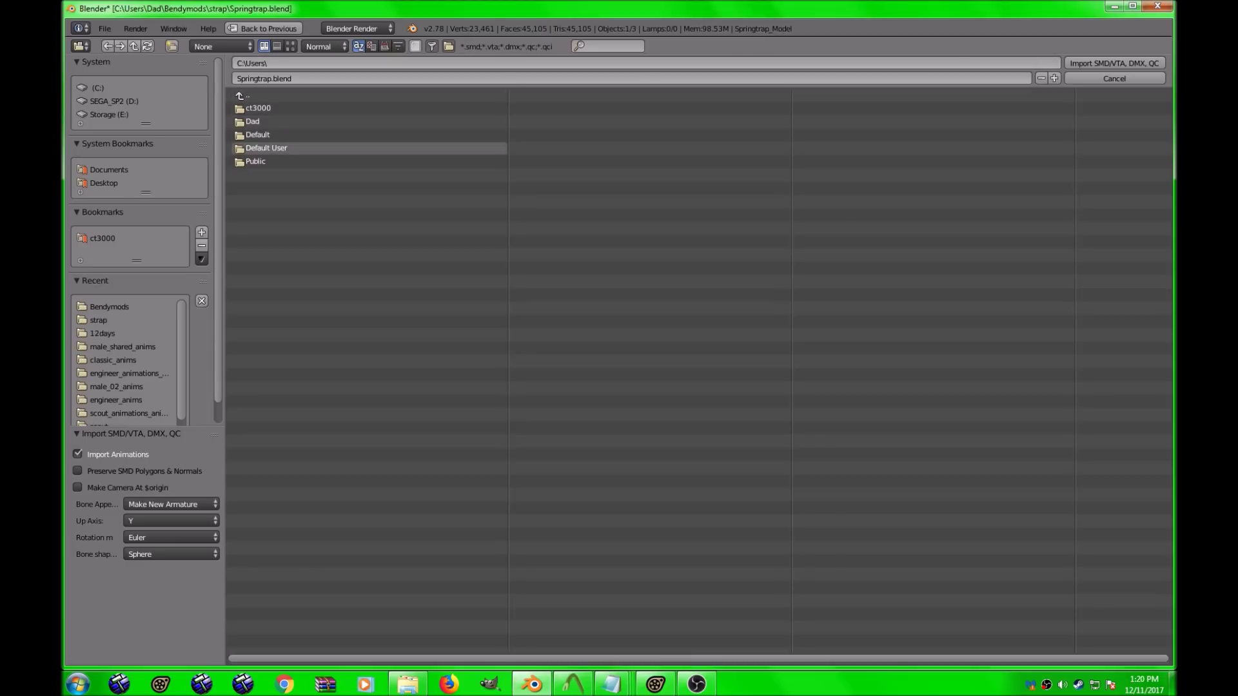
# Import engineer_reference.smd from the Bendymods folder.
pyautogui.scroll(-1, 126, 361)
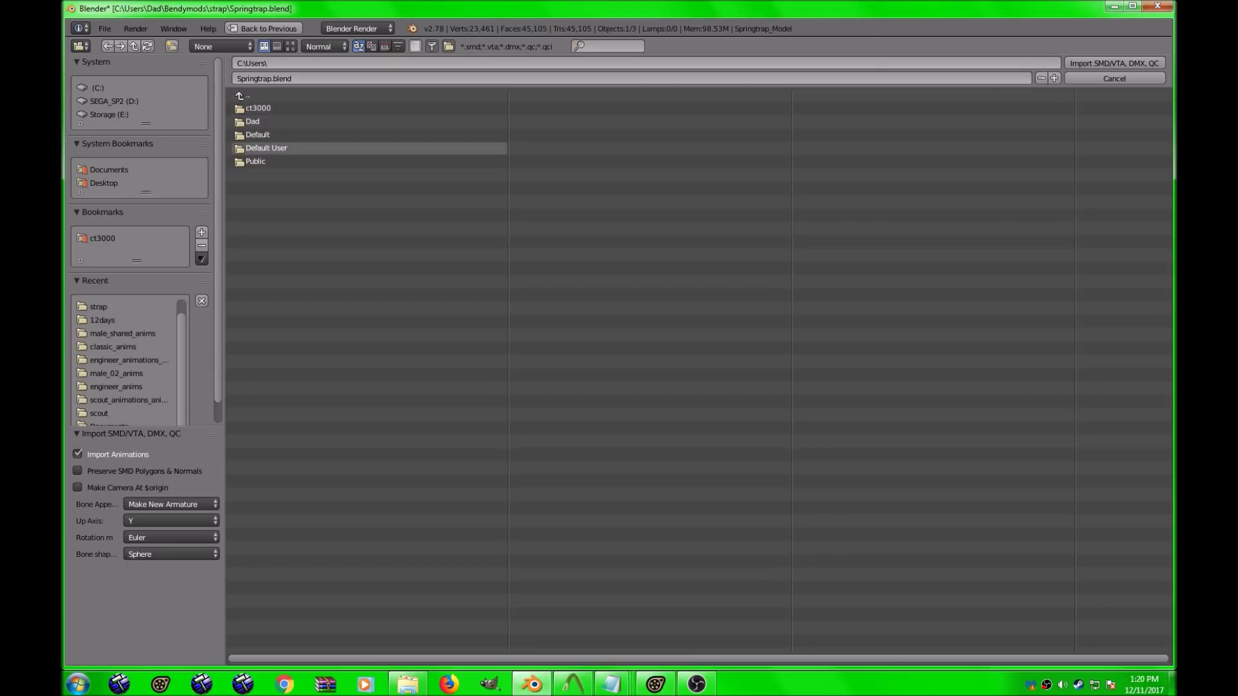
pyautogui.click(245, 95)
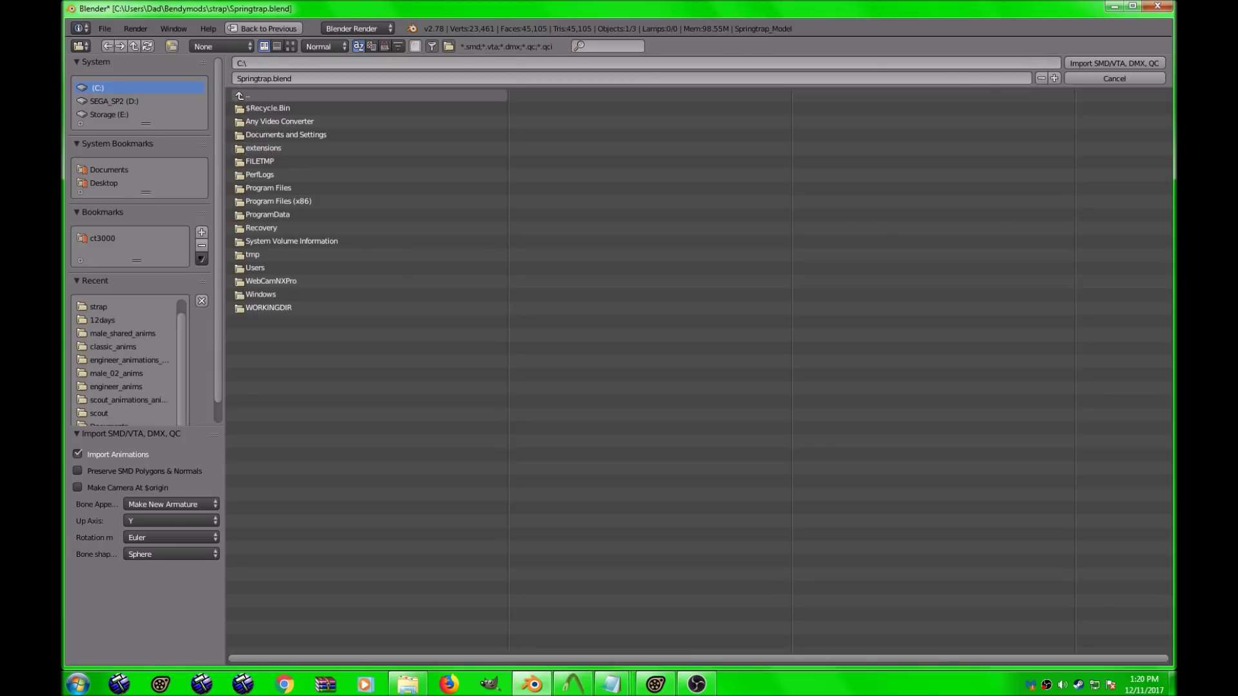
pyautogui.click(254, 268)
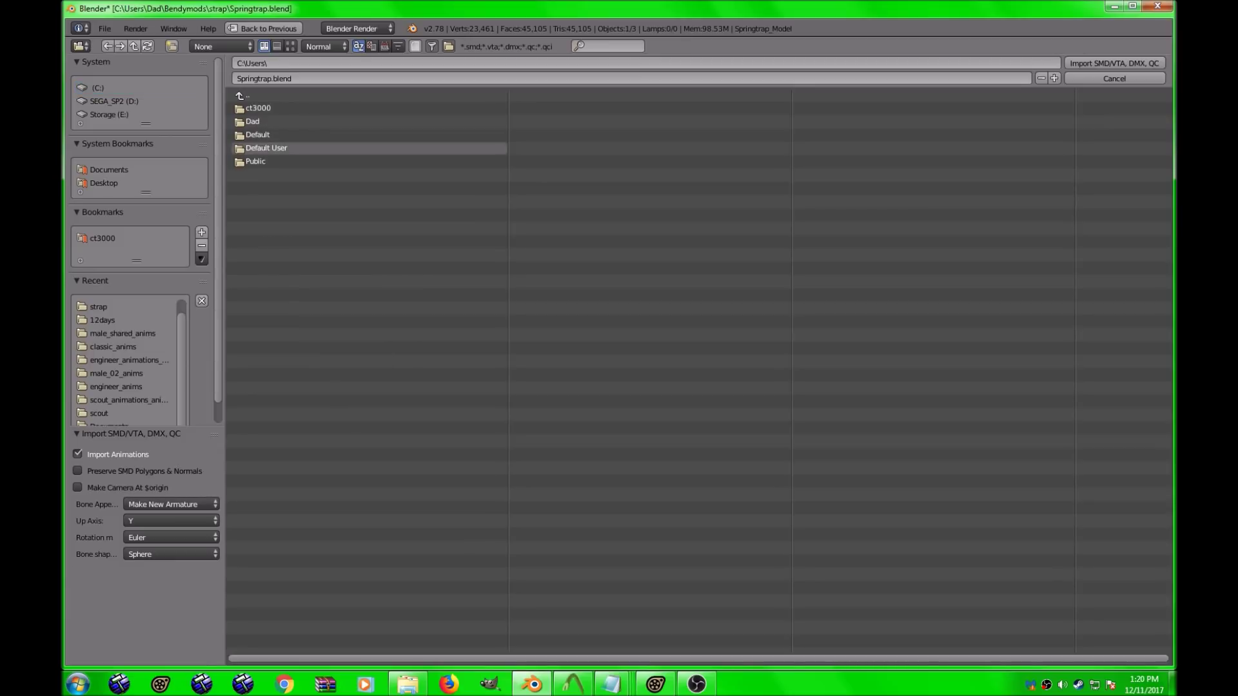
pyautogui.click(252, 122)
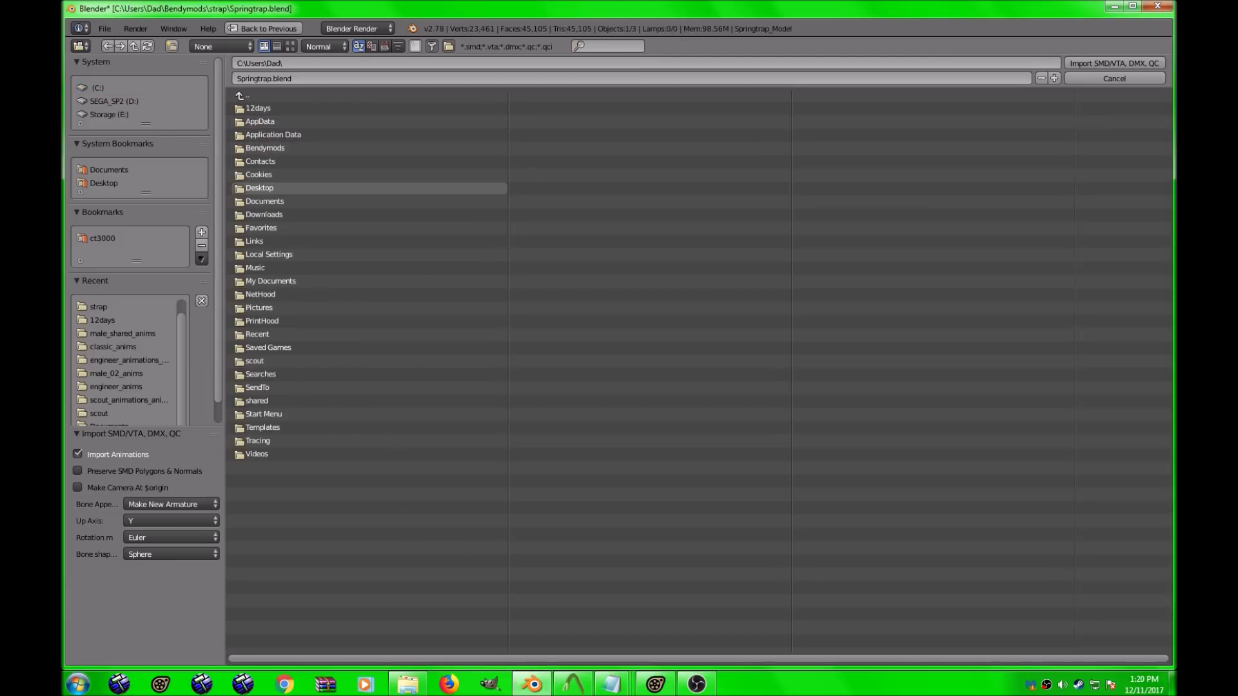
pyautogui.click(271, 147)
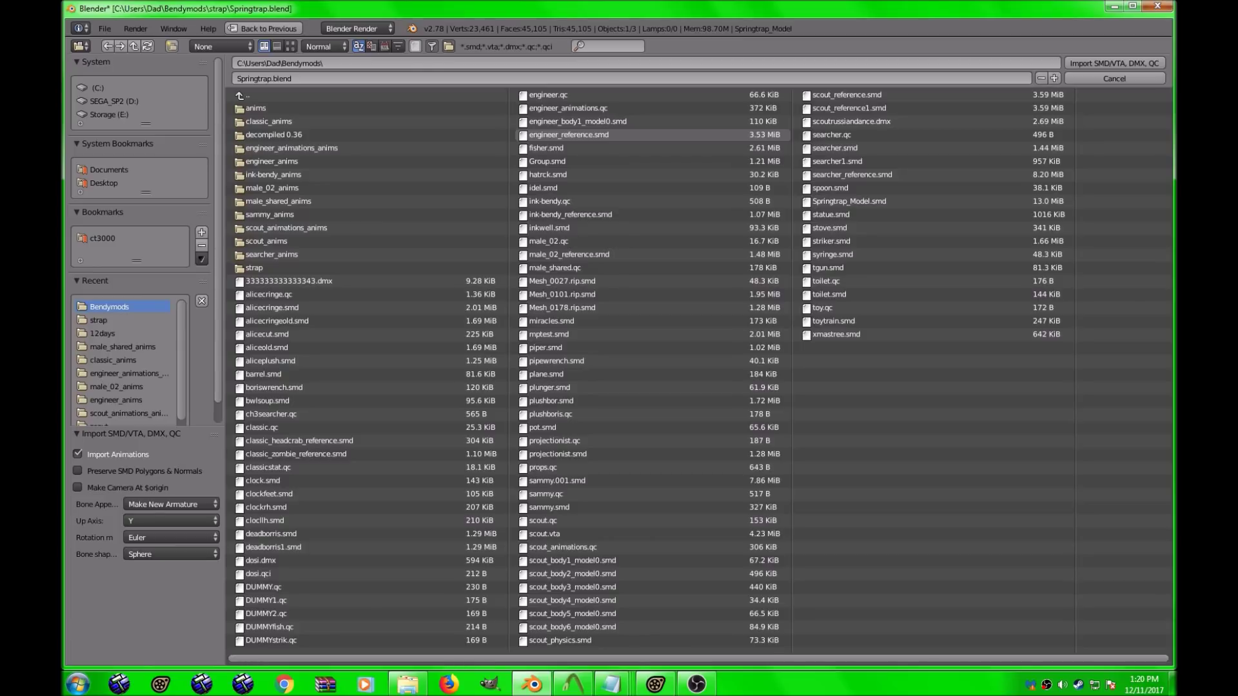
pyautogui.click(567, 134)
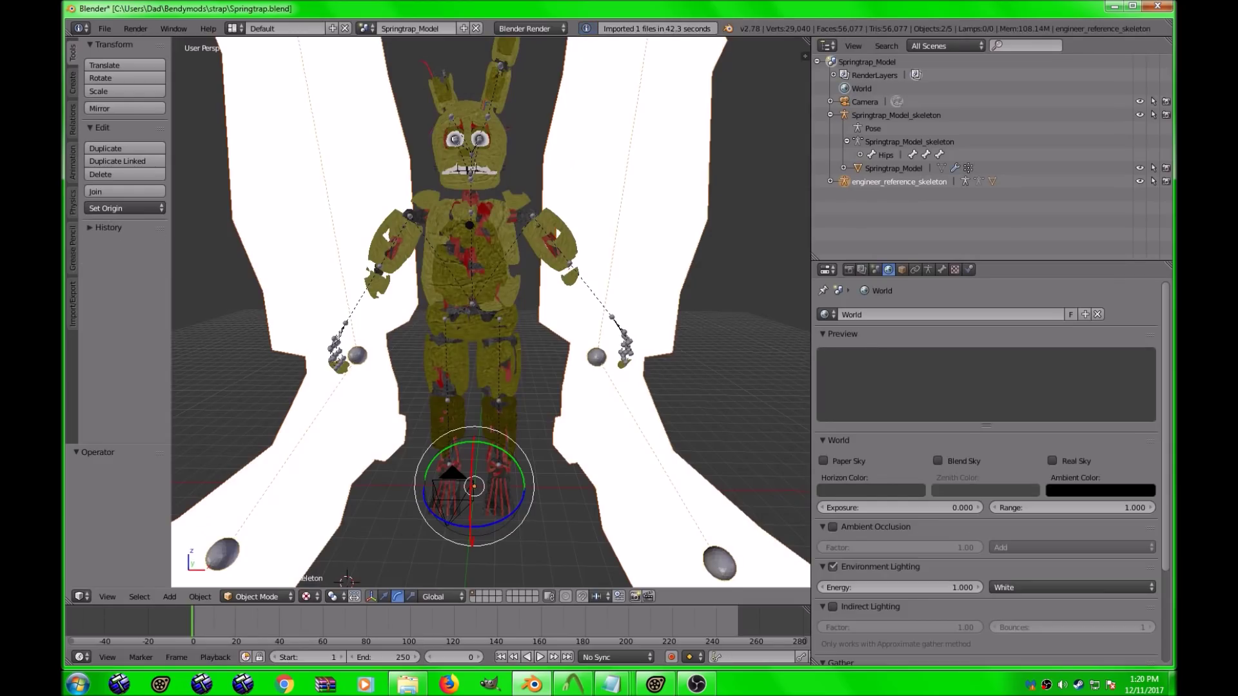
# Select the Springtrap_Model_skeleton armature standing between the imported engineer's legs.
pyautogui.scroll(-5, 490, 309)
pyautogui.scroll(-3, 490, 310)
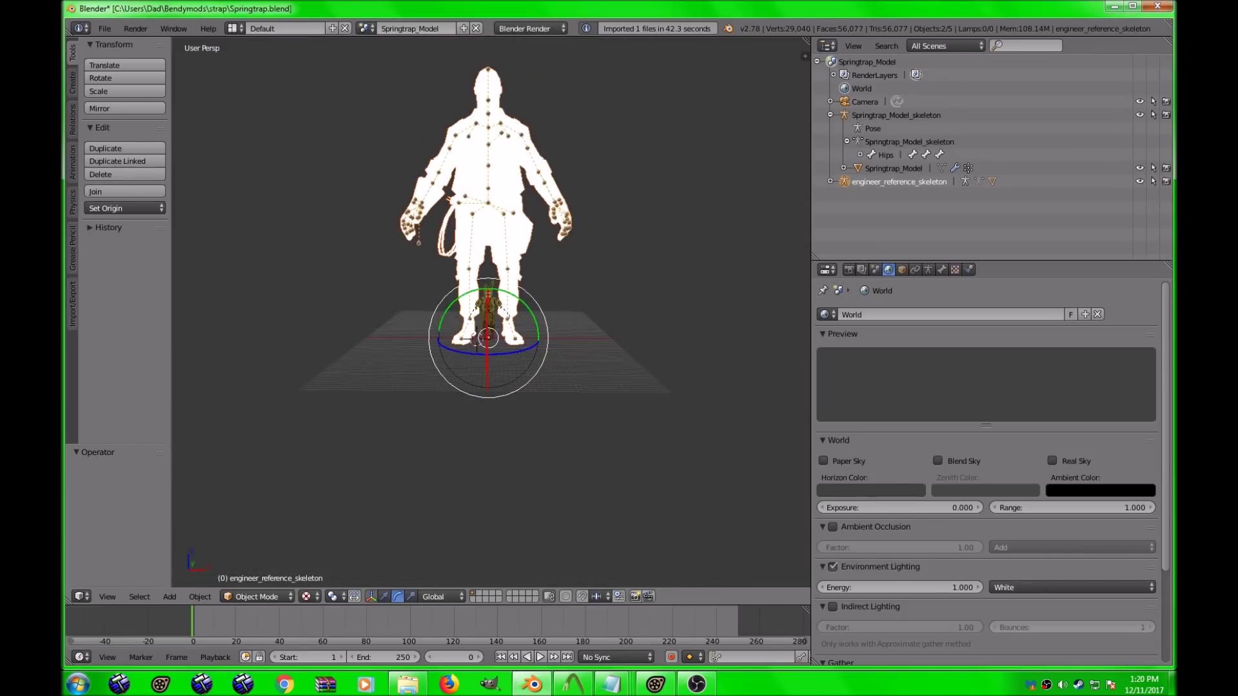
pyautogui.scroll(6, 476, 342)
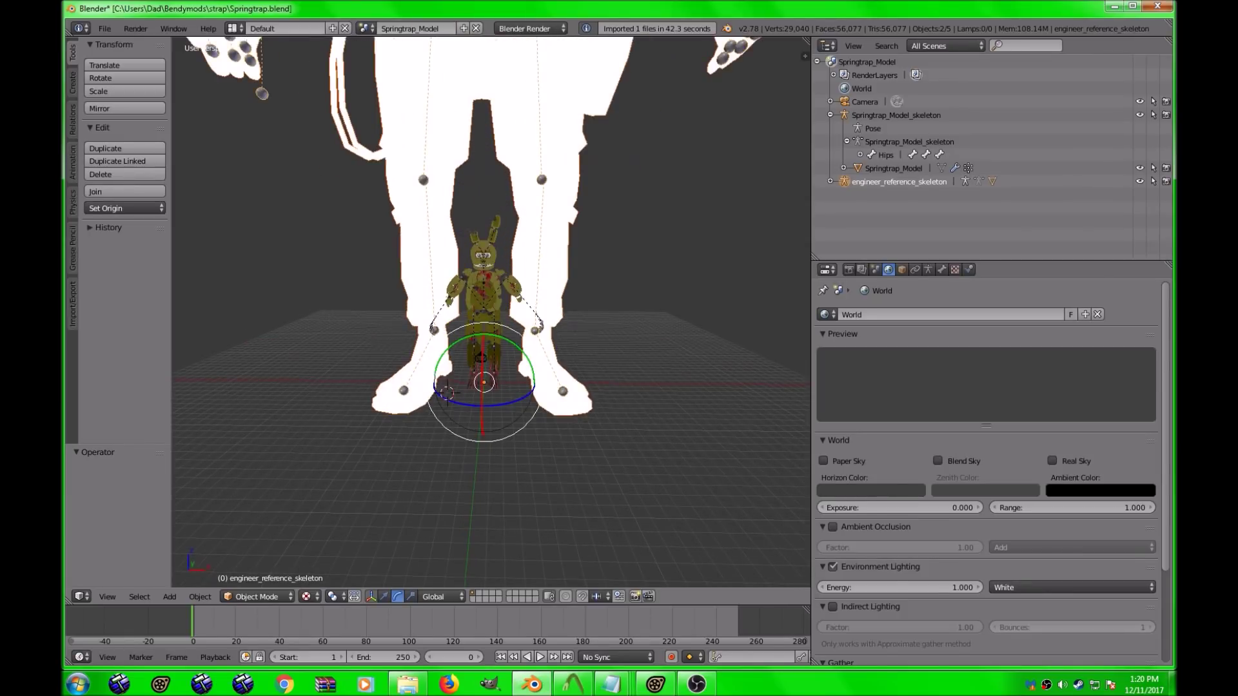
pyautogui.scroll(3, 490, 309)
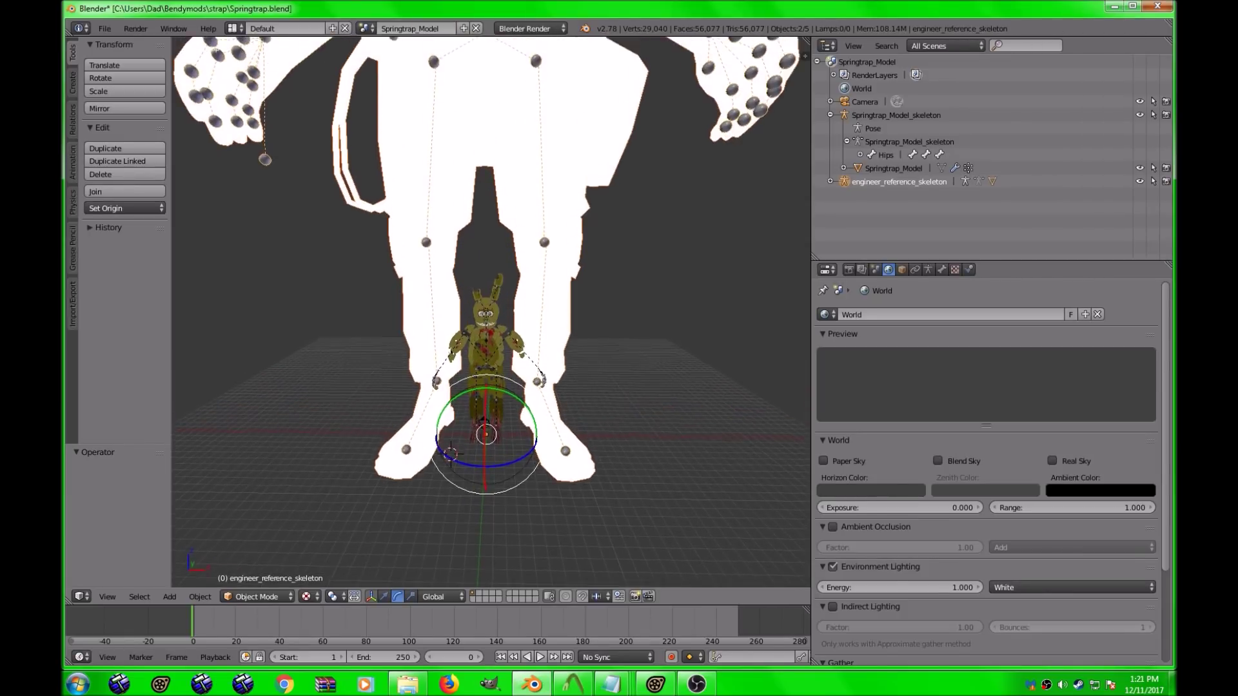
pyautogui.rightClick(477, 516)
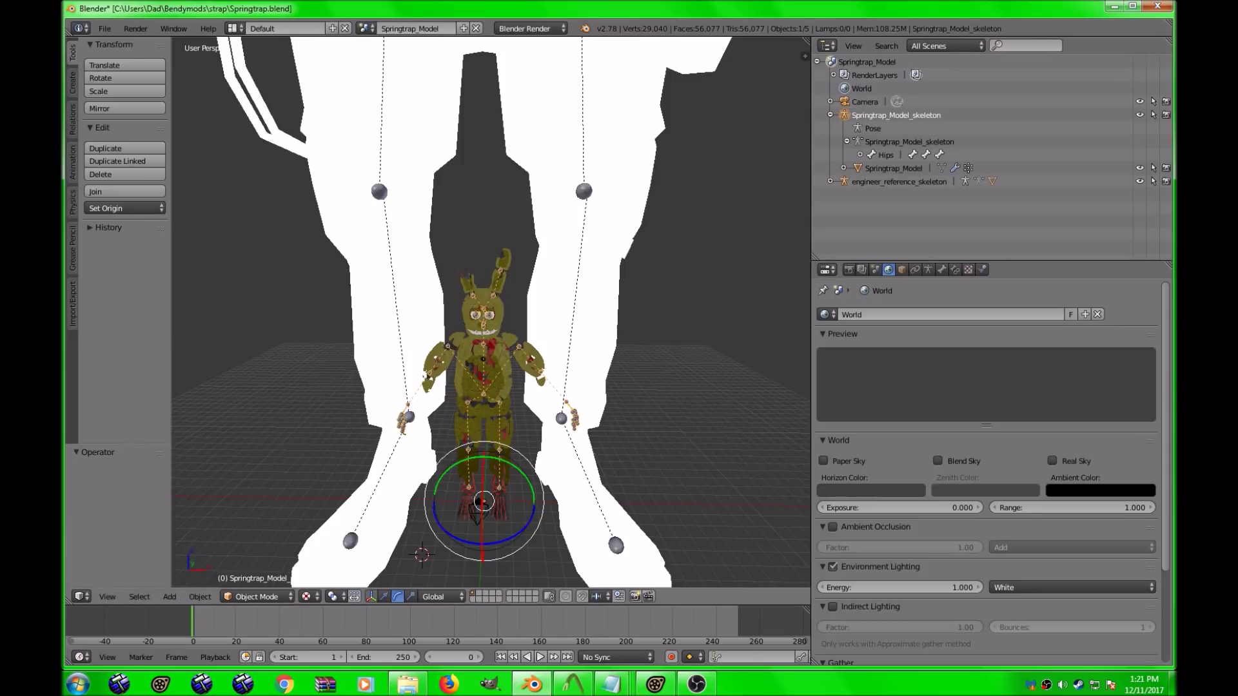
pyautogui.press('Tab')
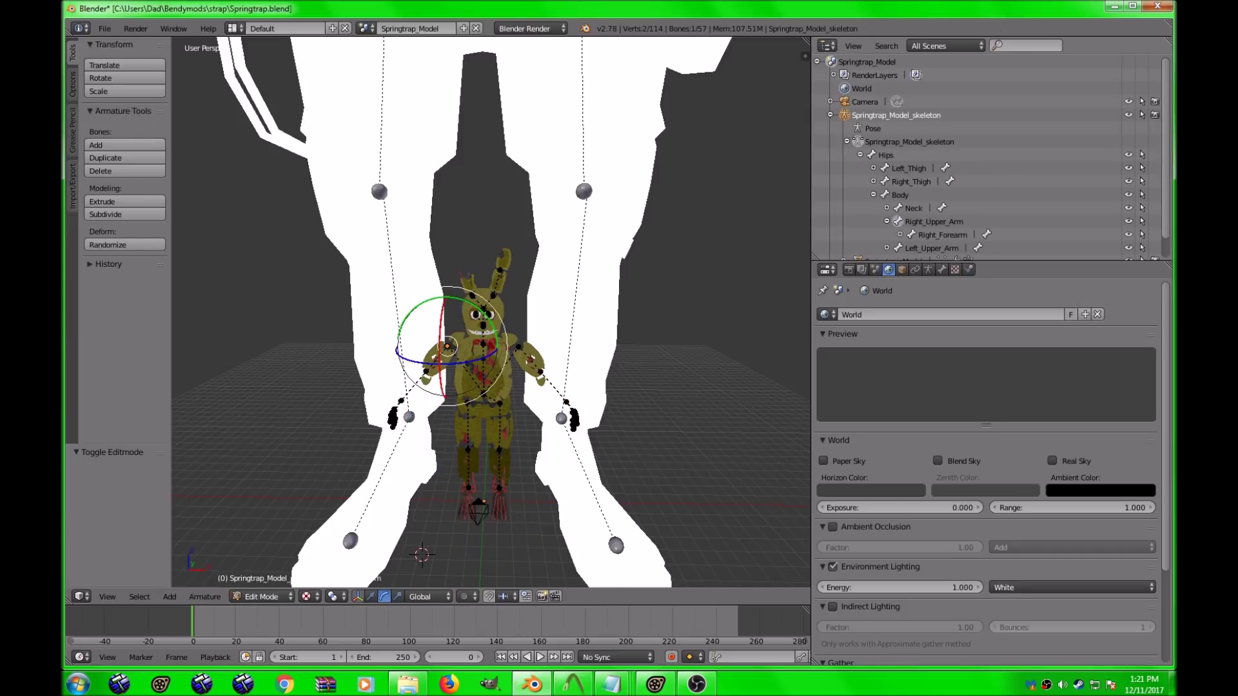
pyautogui.press('Tab')
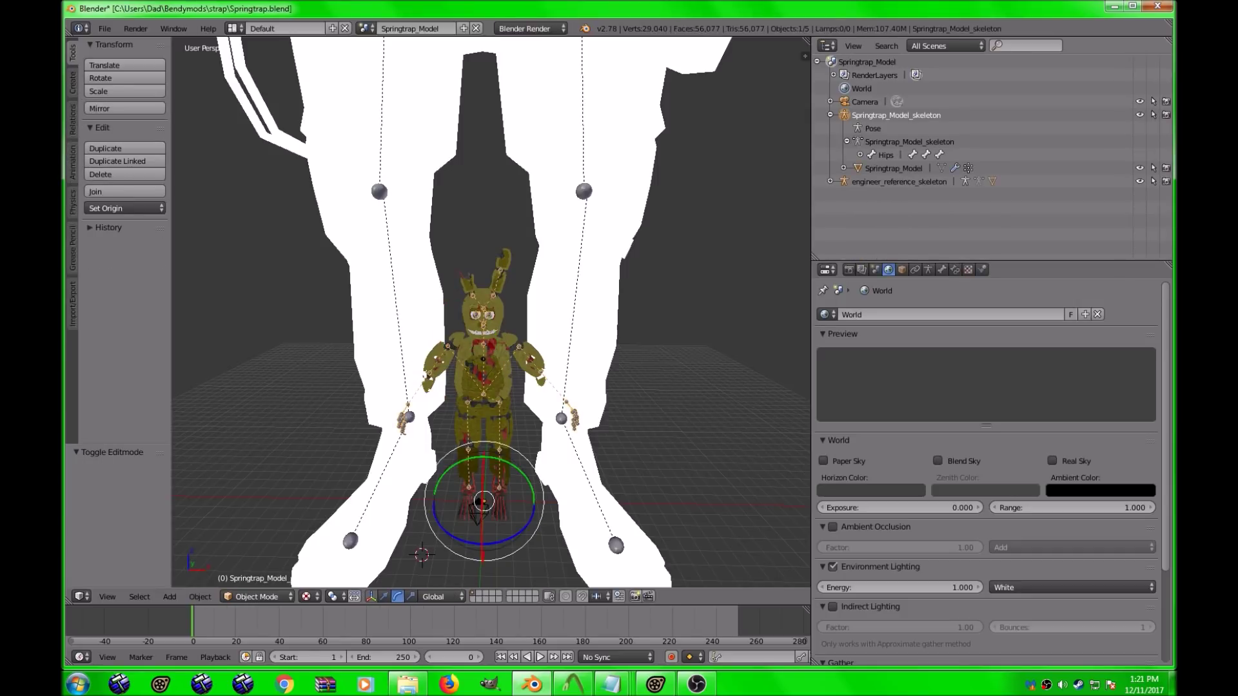
pyautogui.press('a')
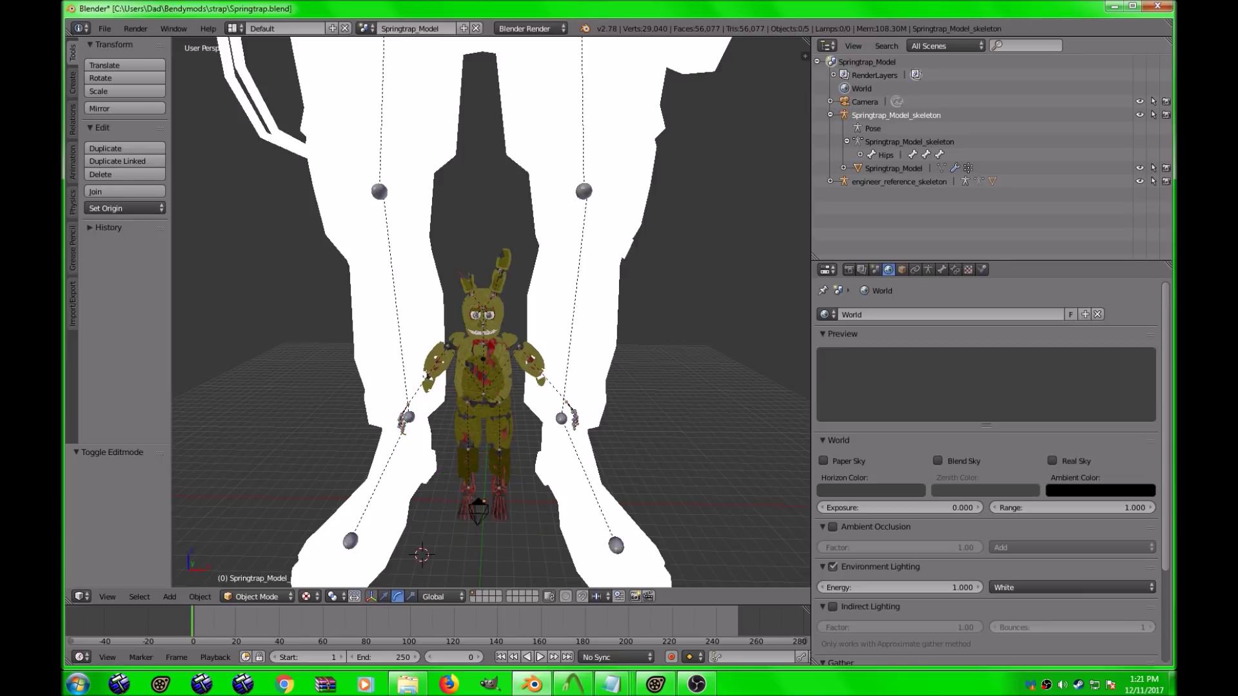
pyautogui.doubleClick(909, 141)
pyautogui.press('Return')
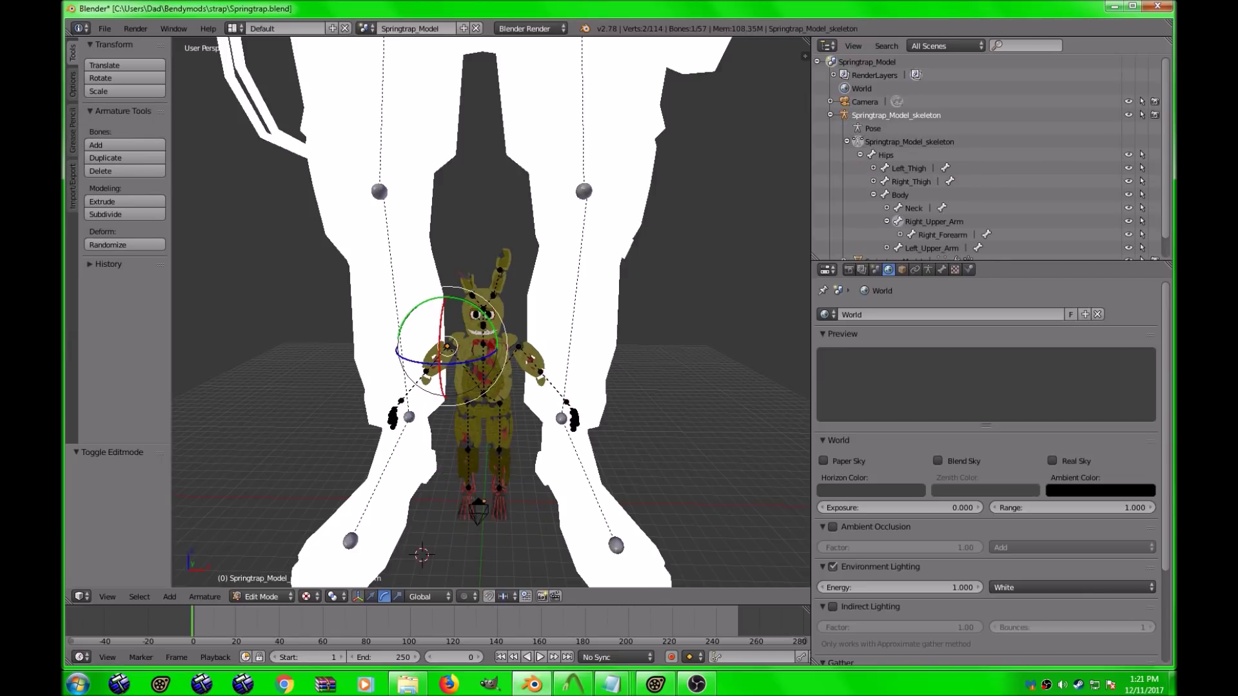
pyautogui.hotkey('ctrl', 'Tab')
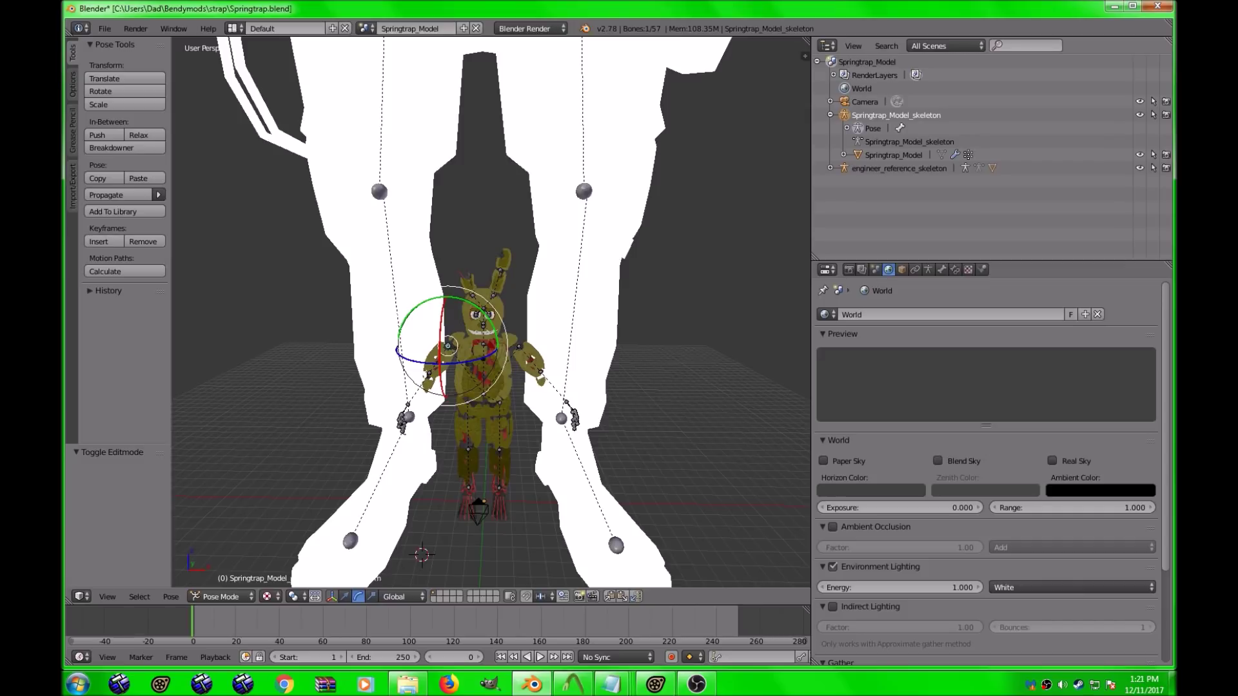
pyautogui.hotkey('ctrl', 'Tab')
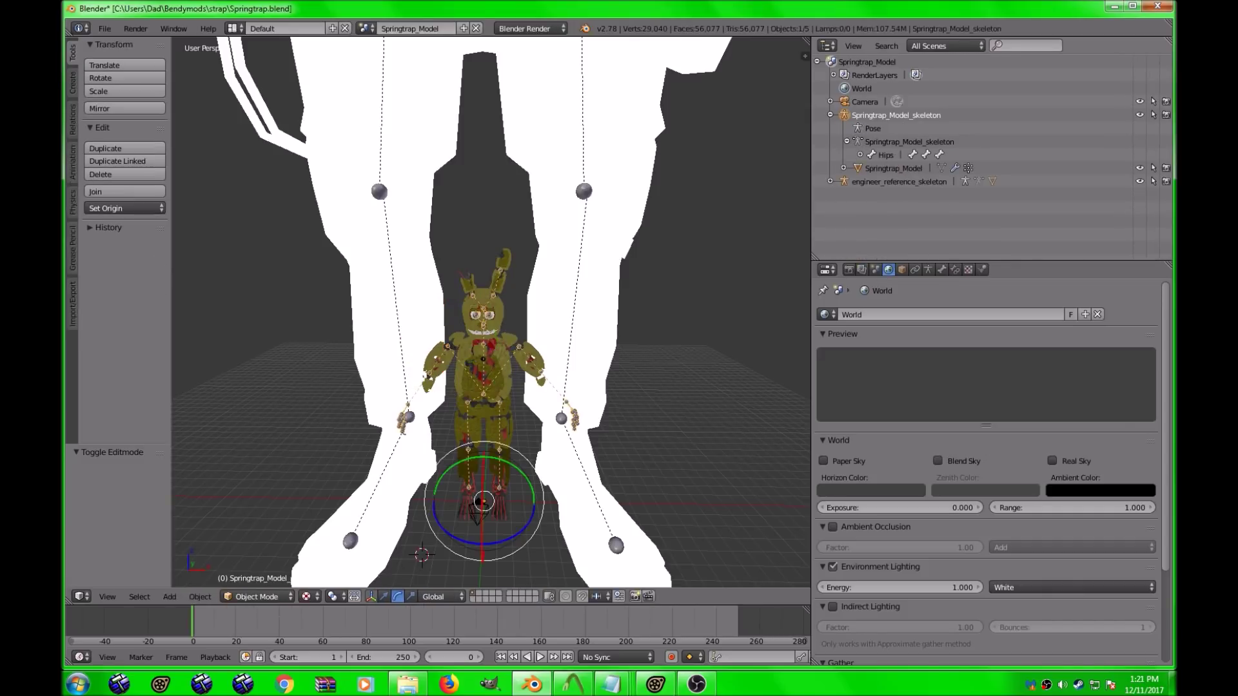
# Select the Springtrap mesh together with its skeleton and scale both up by a factor of about 5.110.
pyautogui.click(893, 168)
pyautogui.keyDown('shift'); pyautogui.rightClick(477, 514); pyautogui.keyUp('shift')
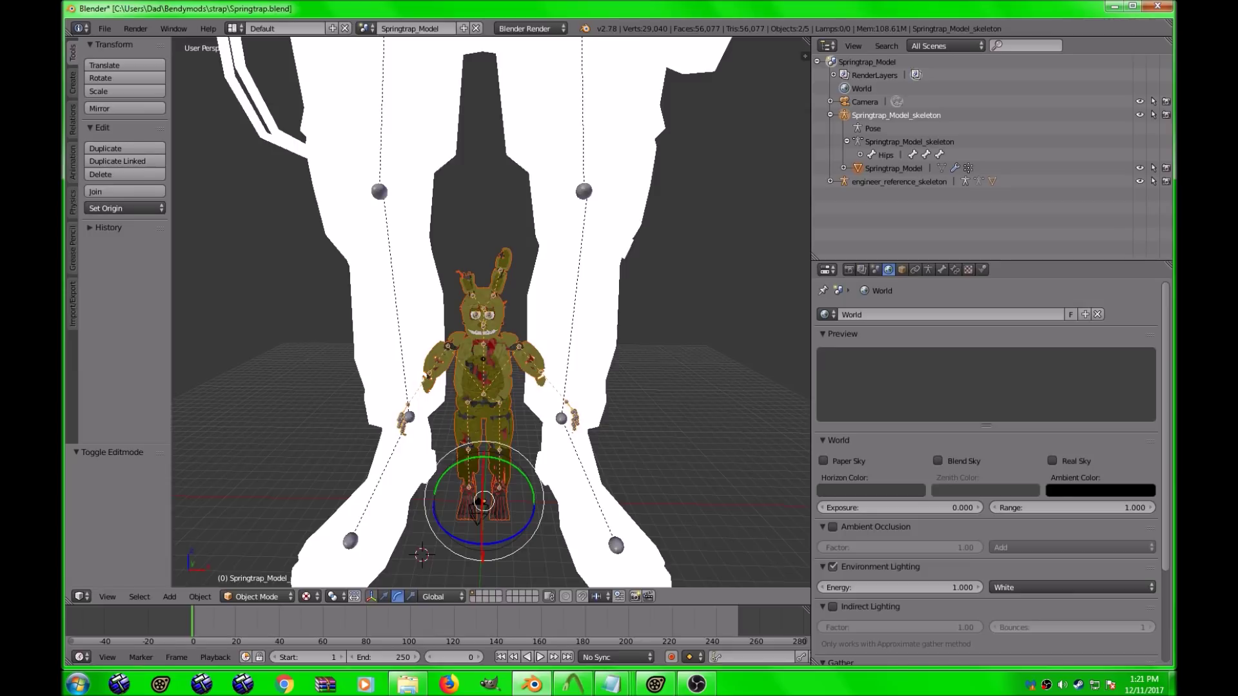
pyautogui.press('s')
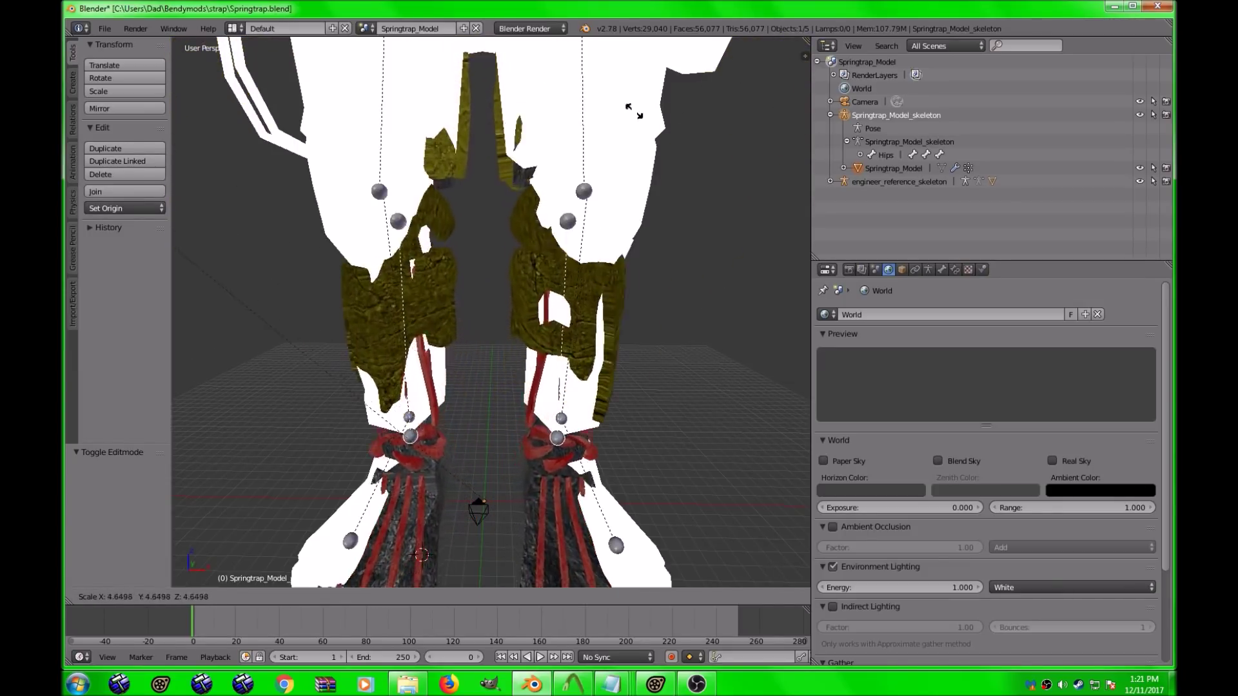
pyautogui.click(568, 118)
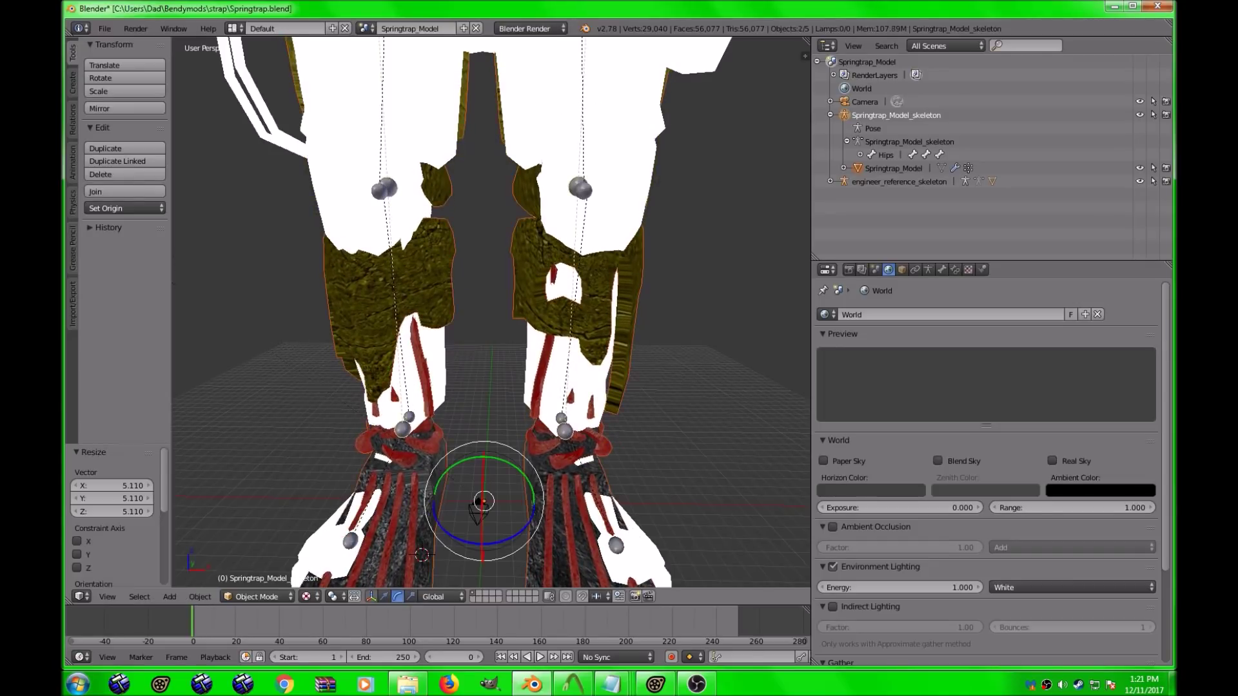
# Scale the Springtrap model and skeleton by about 0.928 to bring them closer to the engineer's proportions.
pyautogui.scroll(-5, 477, 515)
pyautogui.scroll(2, 469, 385)
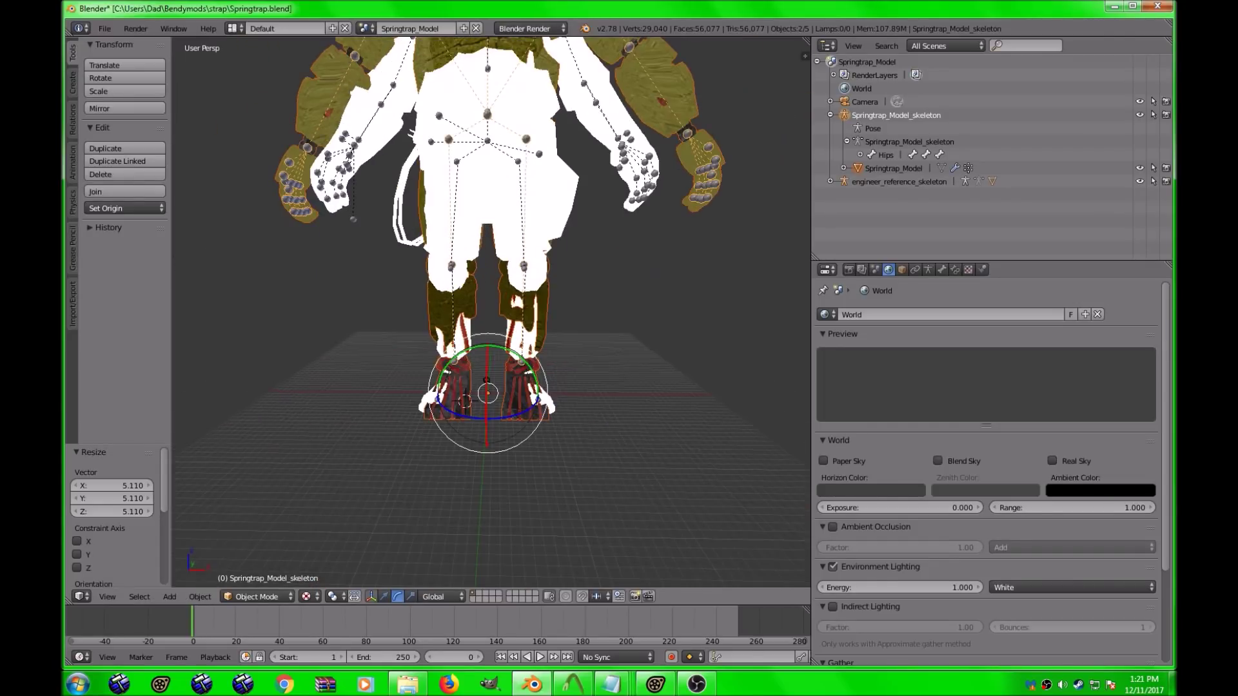
pyautogui.scroll(-1, 469, 385)
pyautogui.keyDown('shift'); pyautogui.moveTo(472, 372); pyautogui.dragTo(471, 512, button='middle'); pyautogui.keyUp('shift')
pyautogui.scroll(1, 471, 511)
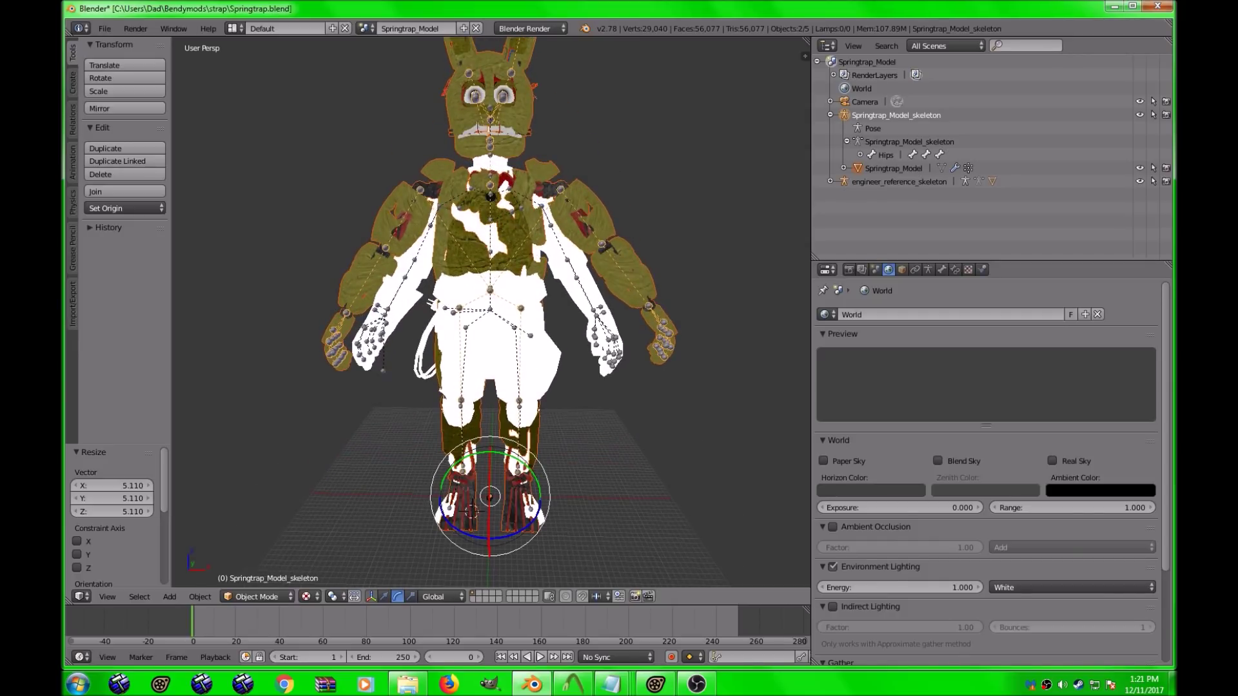
pyautogui.press('s')
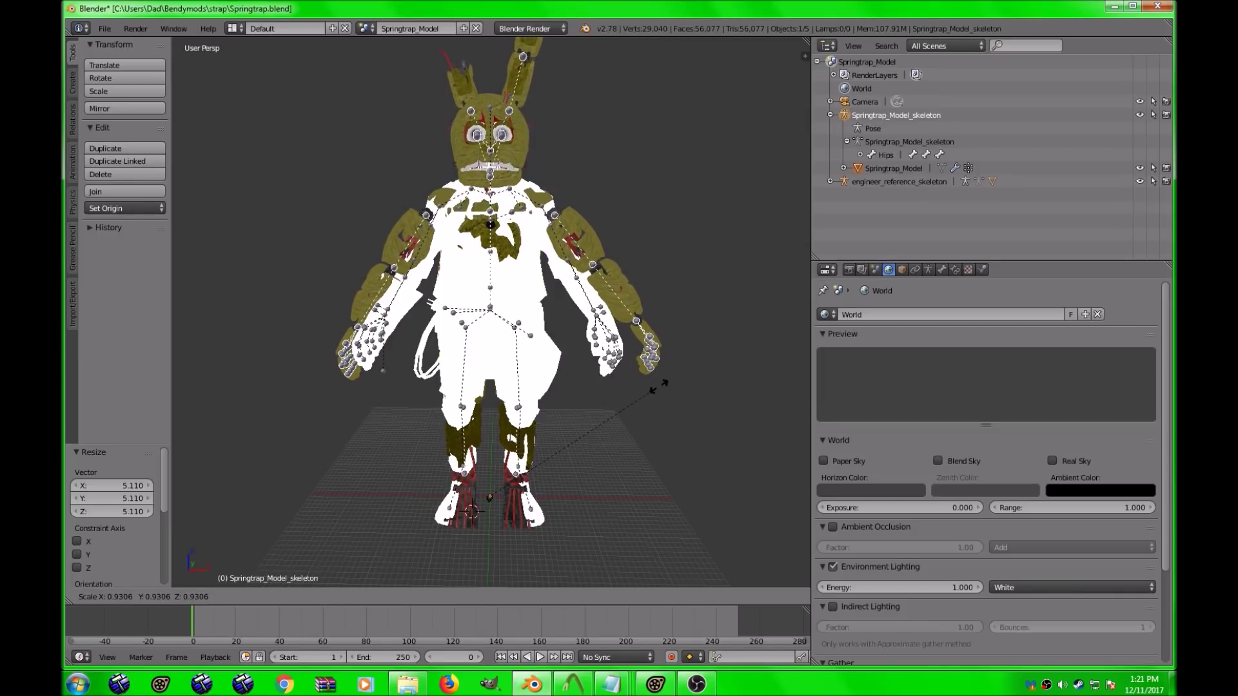
pyautogui.click(657, 390)
# Rotate the Springtrap model and skeleton about -1.654° around the global X axis.
pyautogui.moveTo(658, 390); pyautogui.dragTo(759, 448, button='middle')
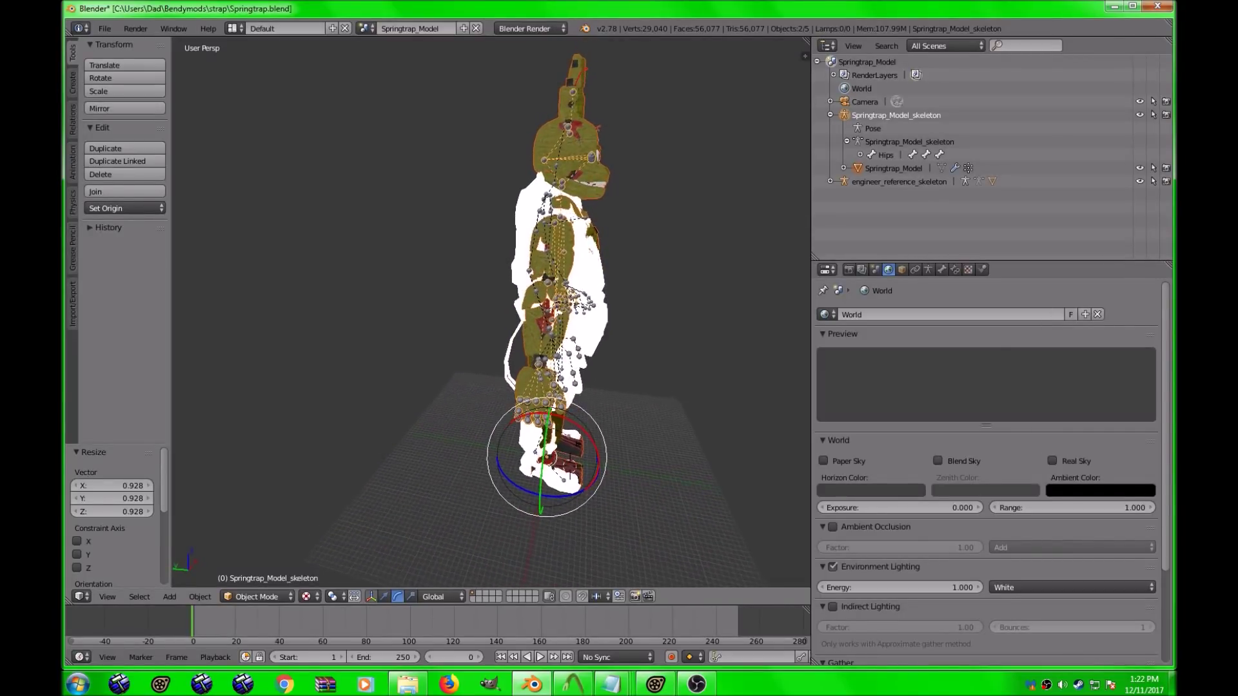
pyautogui.moveTo(759, 448); pyautogui.dragTo(800, 450, button='middle')
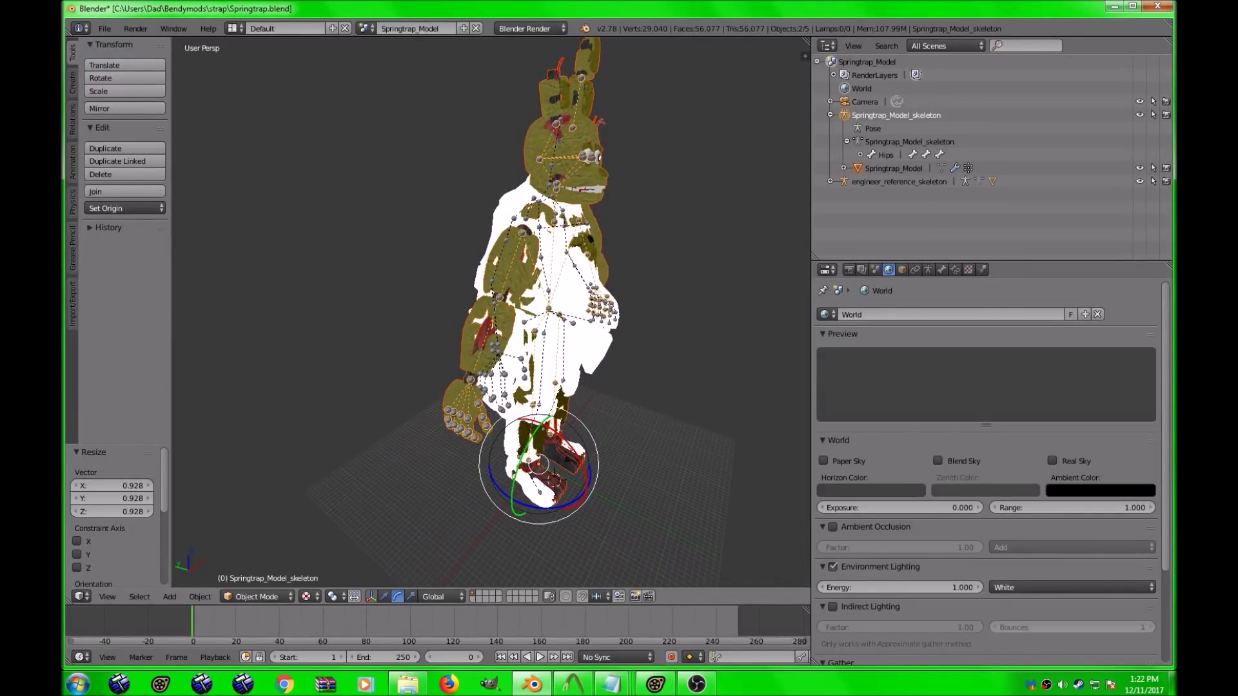
pyautogui.moveTo(799, 450); pyautogui.dragTo(807, 450, button='middle')
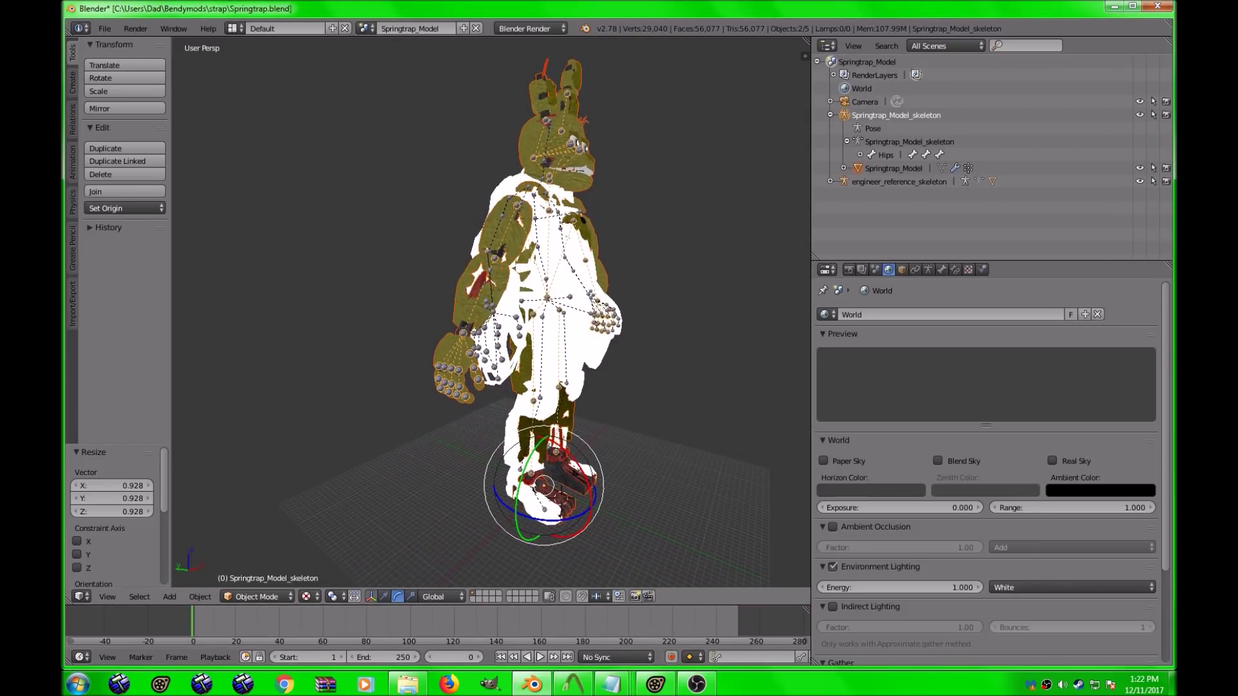
pyautogui.press('r')
pyautogui.press('x')
pyautogui.press('Return')
# Fine-tune Springtrap's tilt with a further rotation of about -0.262° around the global X axis.
pyautogui.moveTo(542, 322); pyautogui.dragTo(582, 326, button='middle')
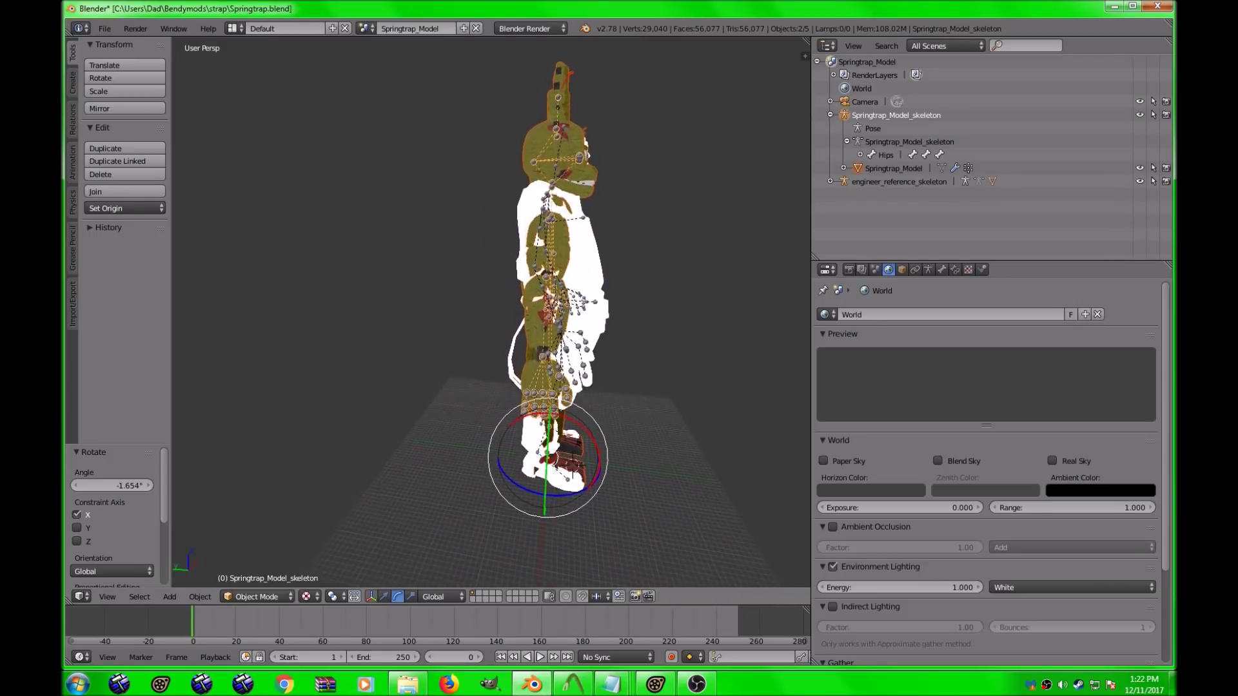
pyautogui.moveTo(582, 326); pyautogui.dragTo(620, 324, button='middle')
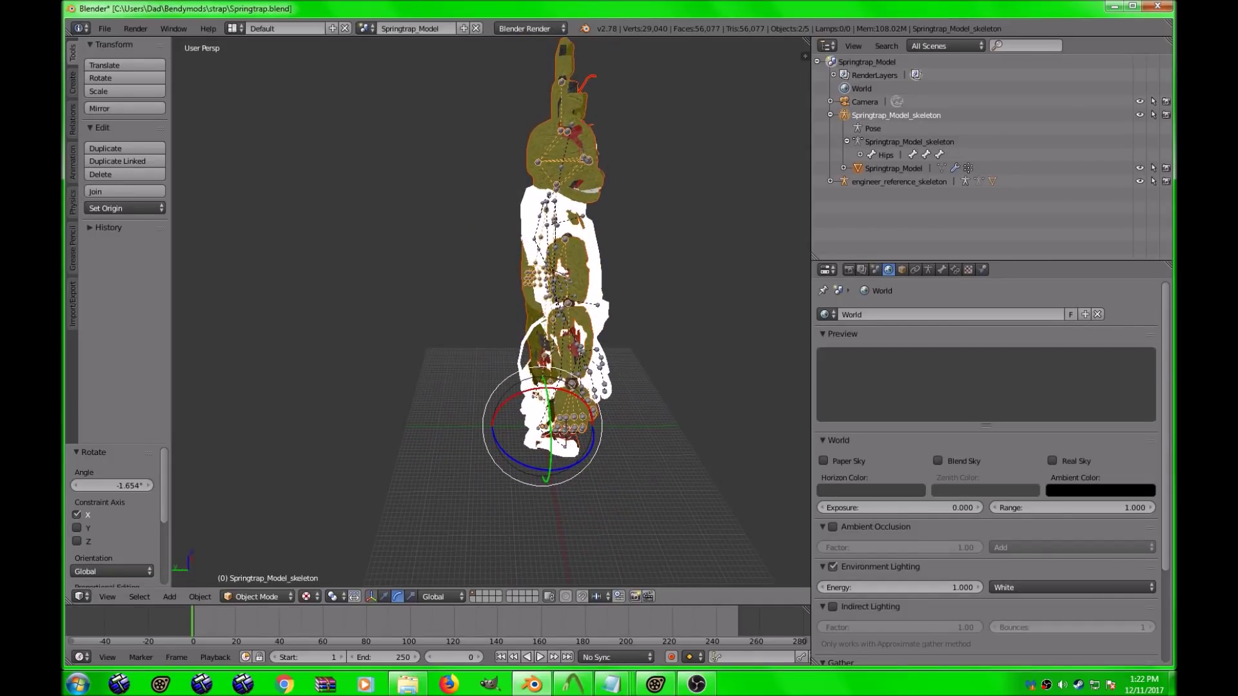
pyautogui.press('r')
pyautogui.press('x')
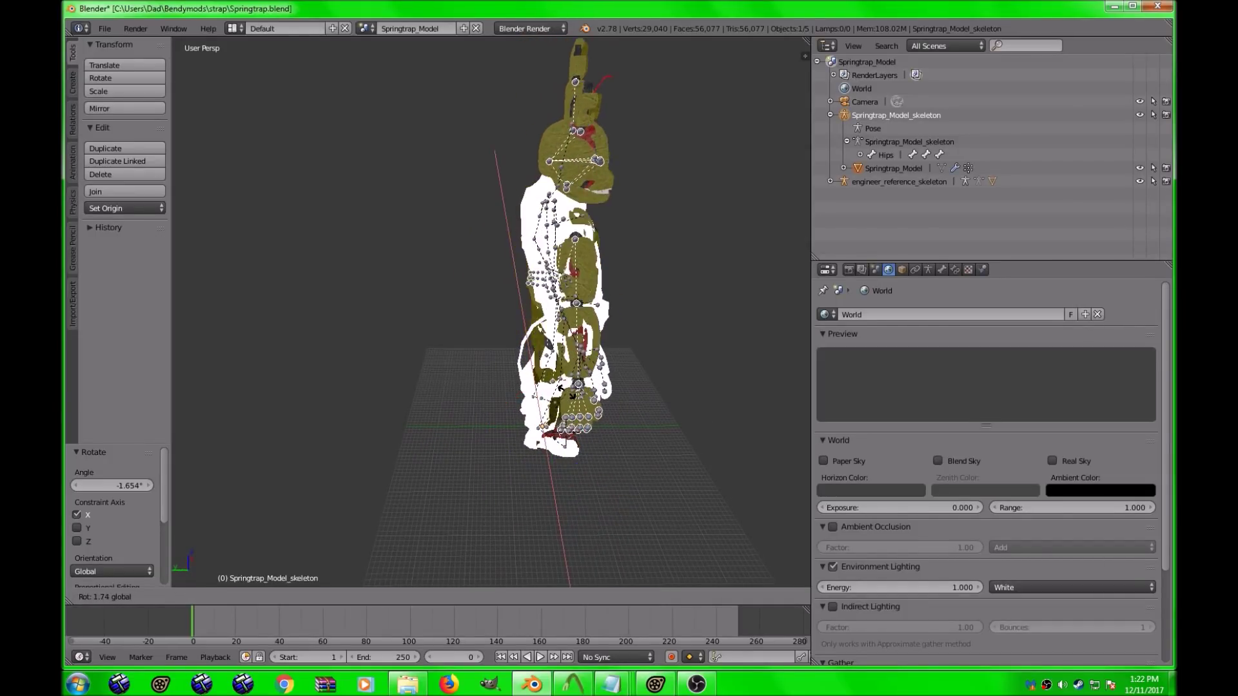
pyautogui.press('Return')
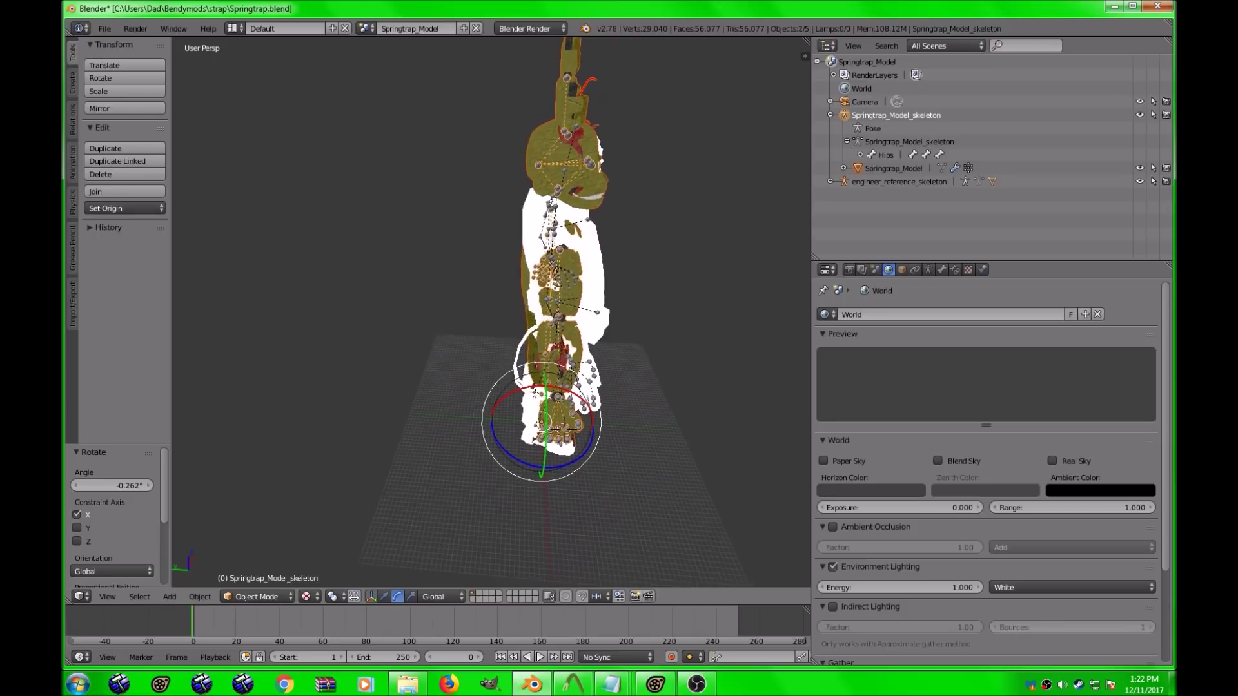
# Put the Springtrap skeleton in Pose Mode and rotate the Right_Upper_Arm bone about -10° around Y toward the engineer's arm.
pyautogui.scroll(3, 490, 309)
pyautogui.moveTo(619, 322); pyautogui.dragTo(494, 319, button='middle')
pyautogui.moveTo(510, 578); pyautogui.dragTo(560, 563, button='middle')
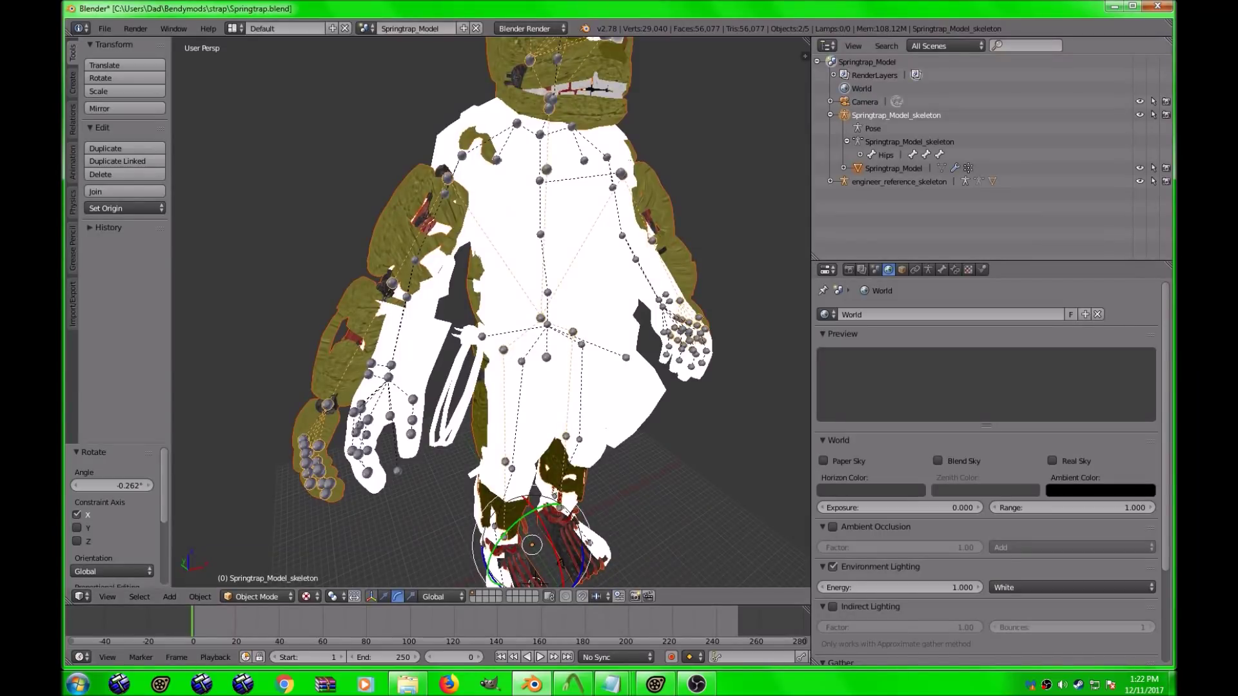
pyautogui.hotkey('ctrl', 'Tab')
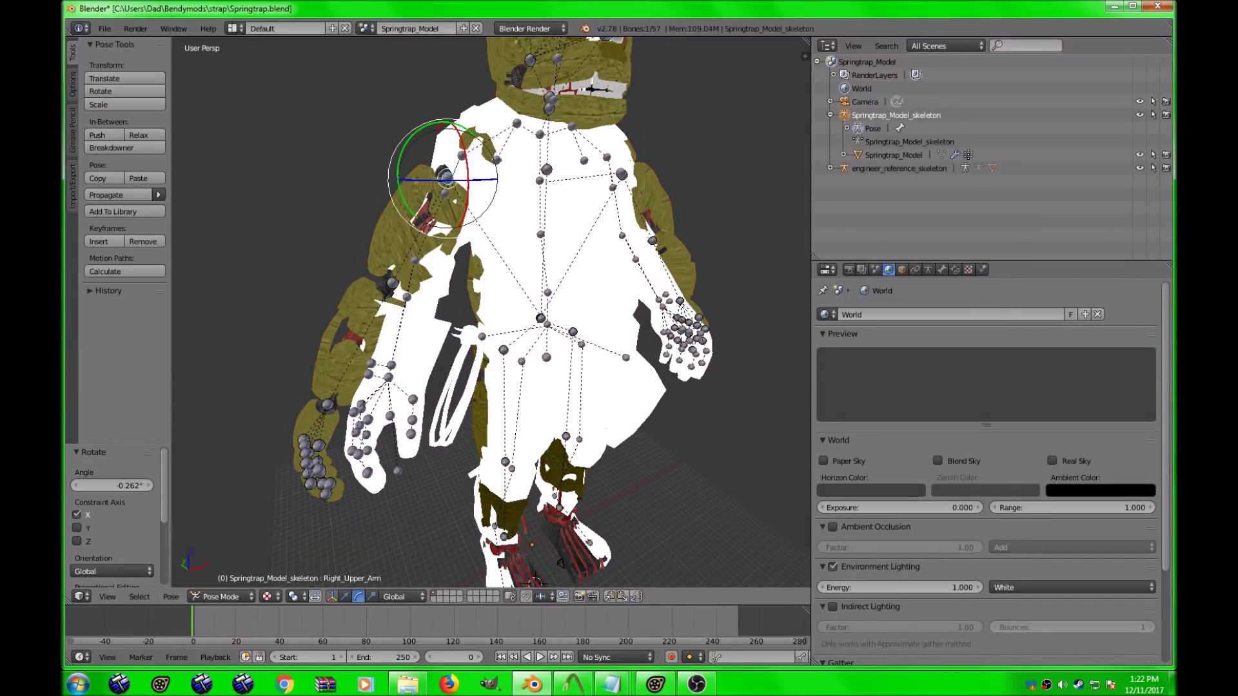
pyautogui.press('r')
pyautogui.press('y')
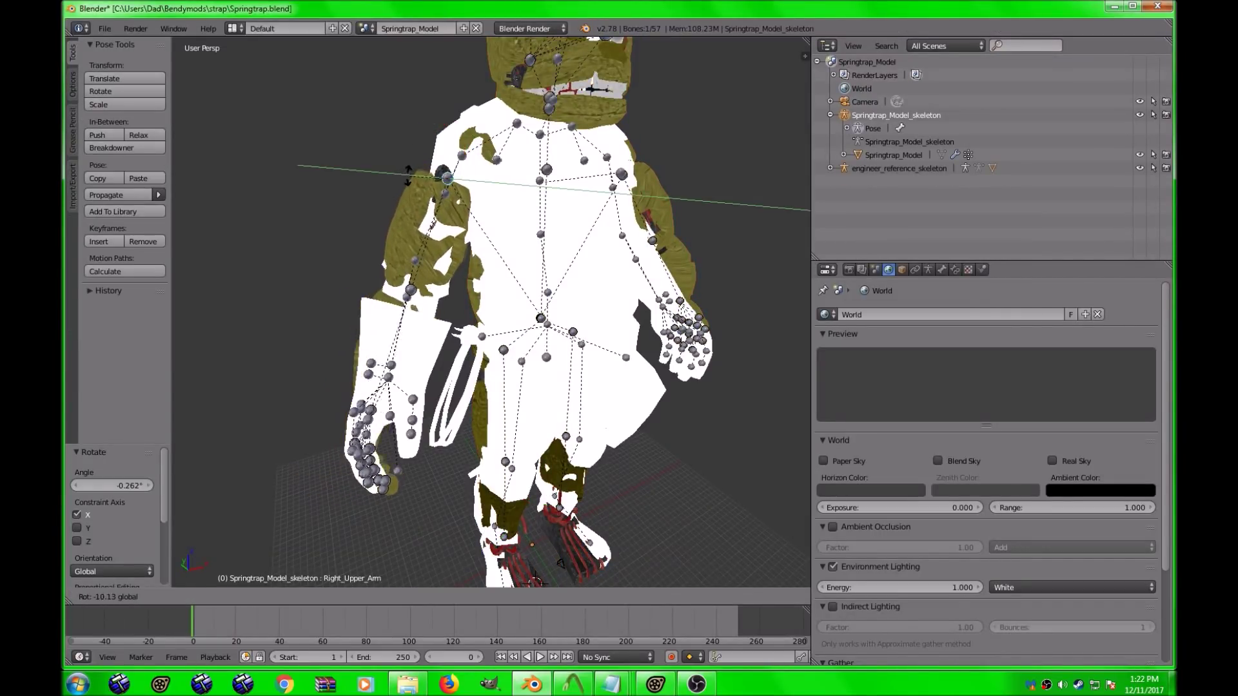
pyautogui.press('Return')
# Rotate the Right_Forearm bone about -16.536° around the global X axis to match the engineer's forearm.
pyautogui.moveTo(560, 564); pyautogui.dragTo(612, 514, button='middle')
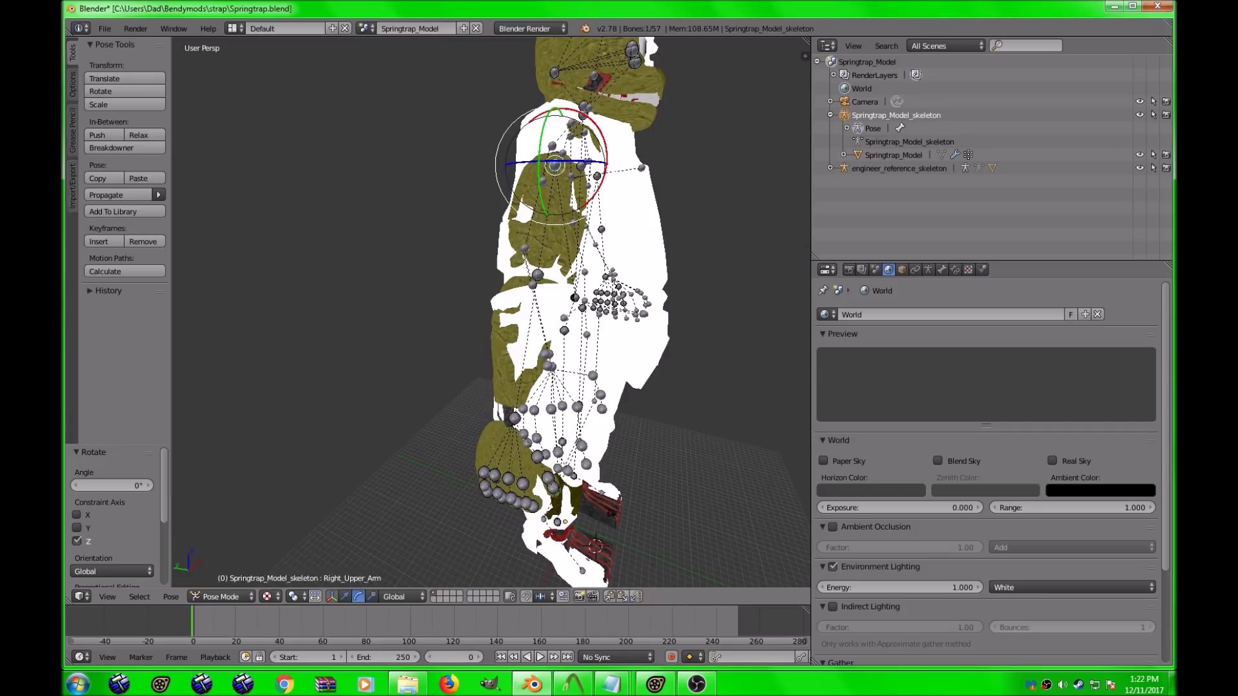
pyautogui.moveTo(611, 514); pyautogui.dragTo(599, 537, button='middle')
pyautogui.rightClick(488, 287)
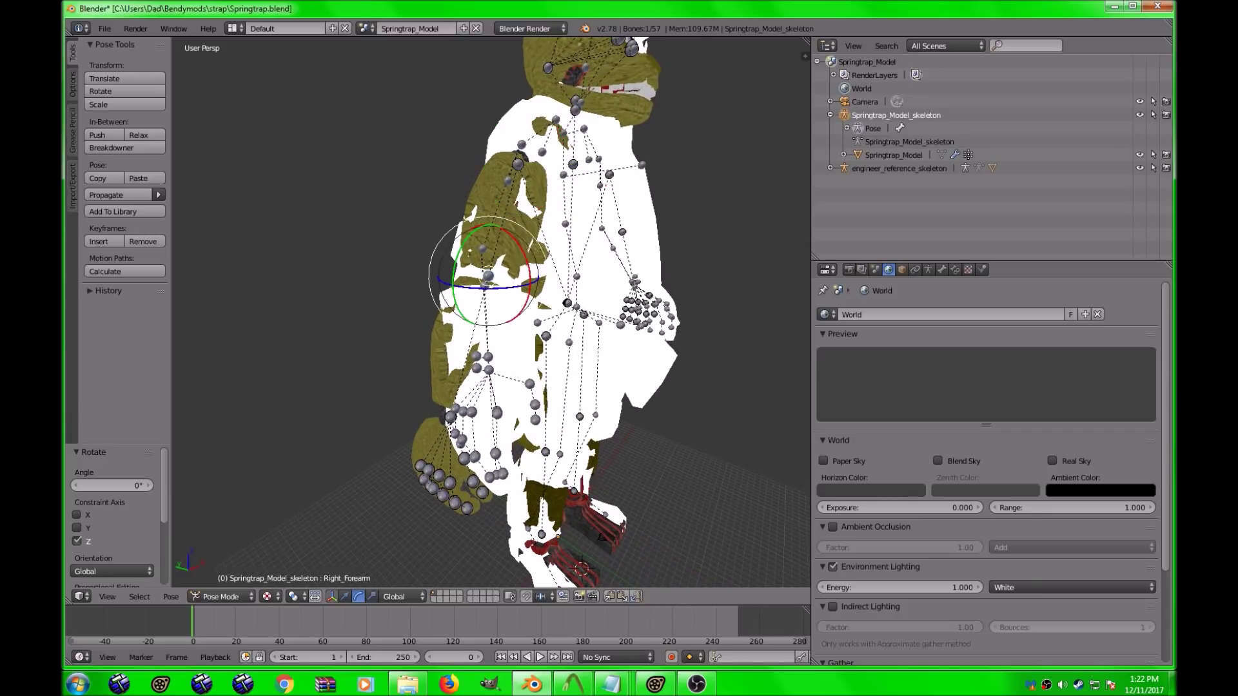
pyautogui.moveTo(600, 537); pyautogui.dragTo(571, 539, button='middle')
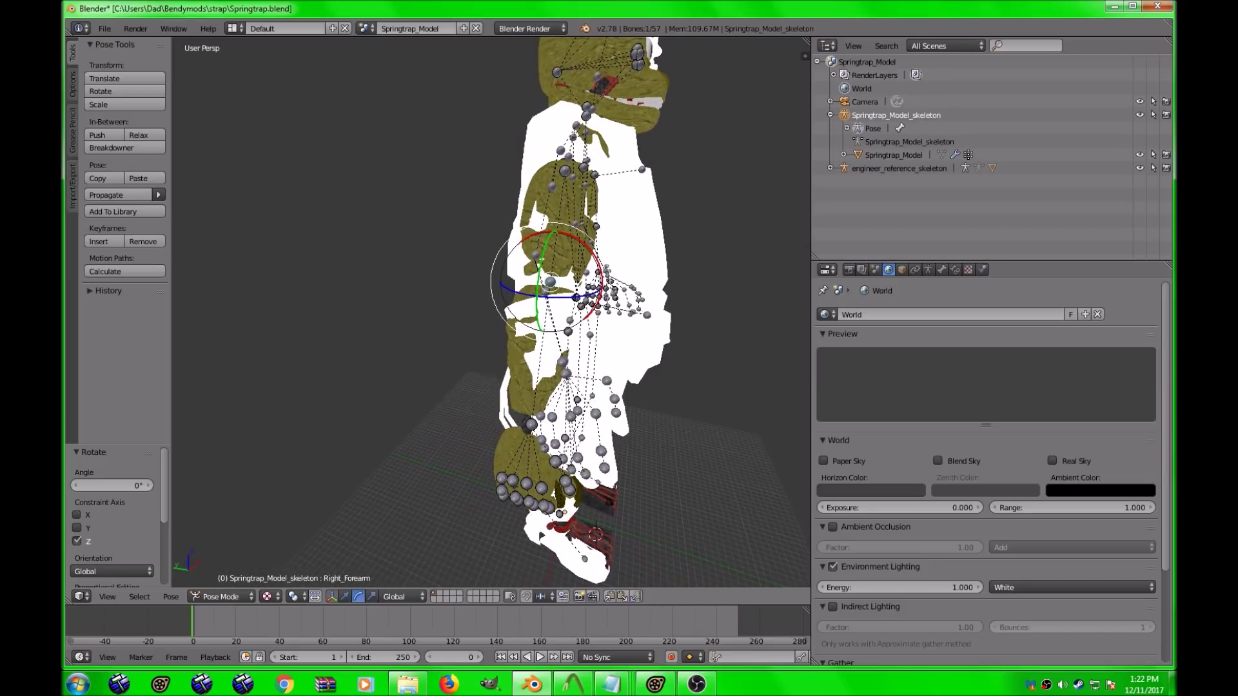
pyautogui.press('r')
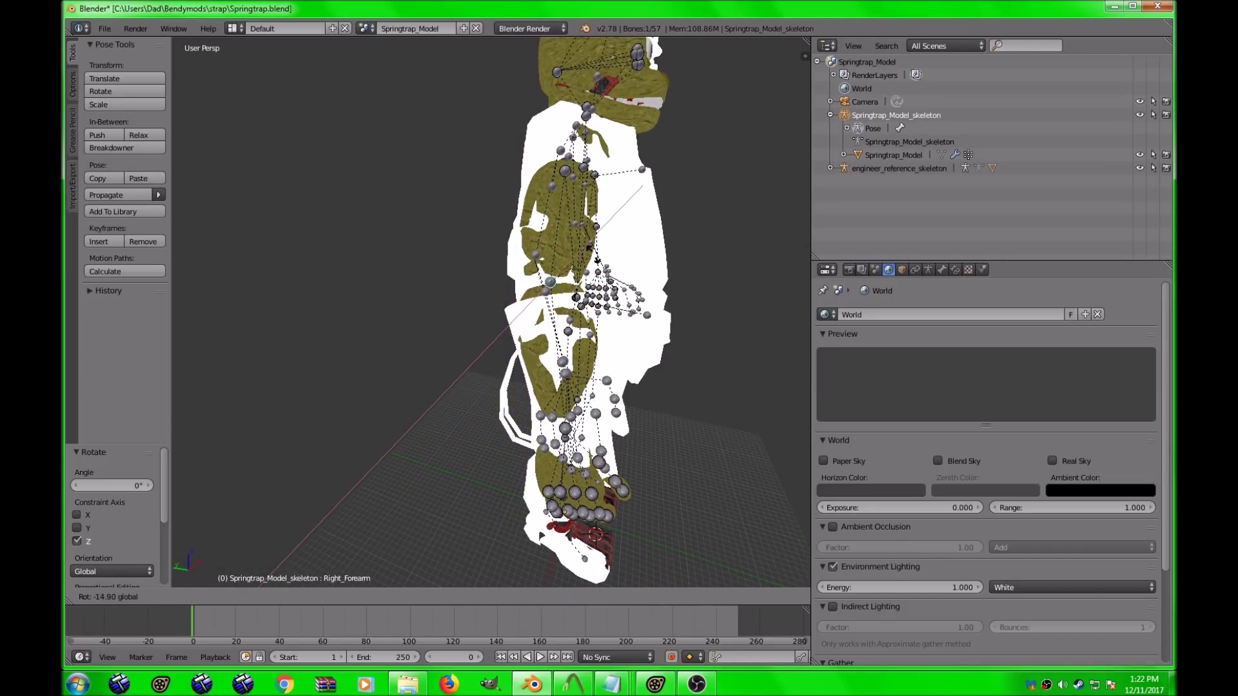
pyautogui.click(588, 247)
# Return to Object Mode, select engineer_reference_skeleton and hide it.
pyautogui.moveTo(588, 246); pyautogui.dragTo(768, 255, button='middle')
pyautogui.moveTo(451, 309); pyautogui.dragTo(361, 309, button='middle')
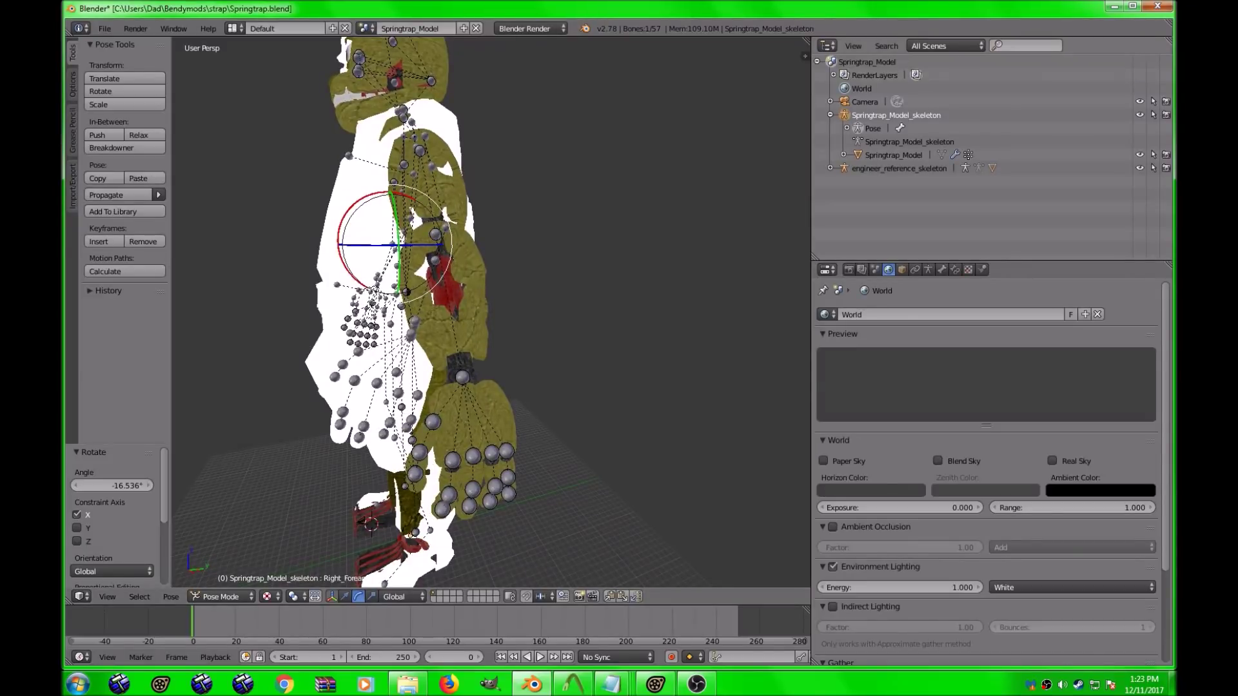
pyautogui.hotkey('ctrl', 'Tab')
pyautogui.rightClick(411, 534)
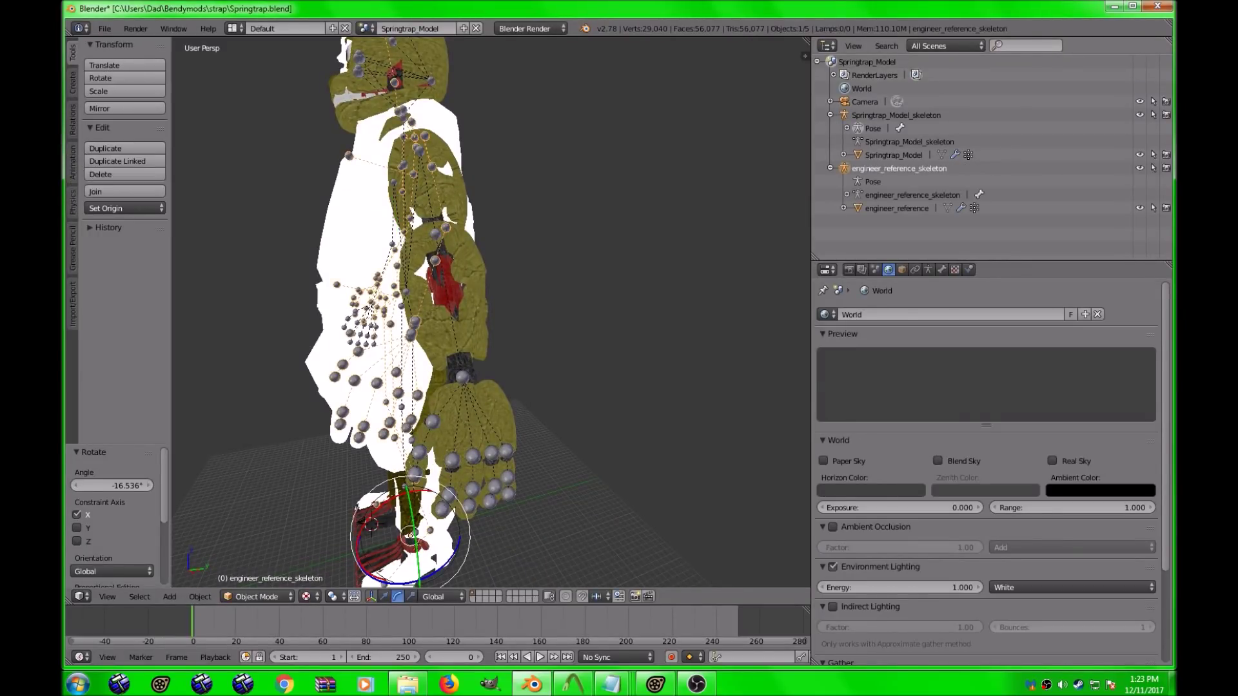
pyautogui.press('h')
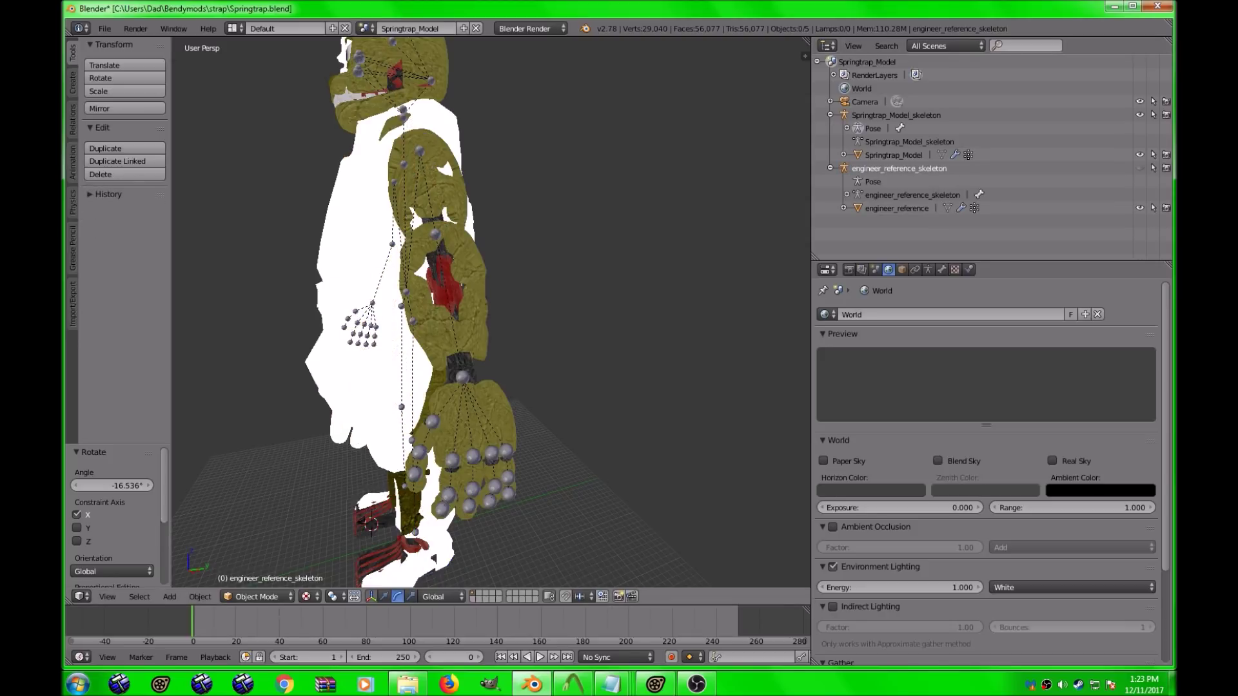
# Rotate Springtrap's Left_Upper_Arm bone about 14.774° around the global Y axis toward the engineer's left arm.
pyautogui.rightClick(436, 234)
pyautogui.moveTo(445, 235); pyautogui.dragTo(600, 221, button='middle')
pyautogui.rightClick(524, 225)
pyautogui.moveTo(618, 207); pyautogui.dragTo(608, 199)
pyautogui.moveTo(608, 198); pyautogui.dragTo(690, 199, button='middle')
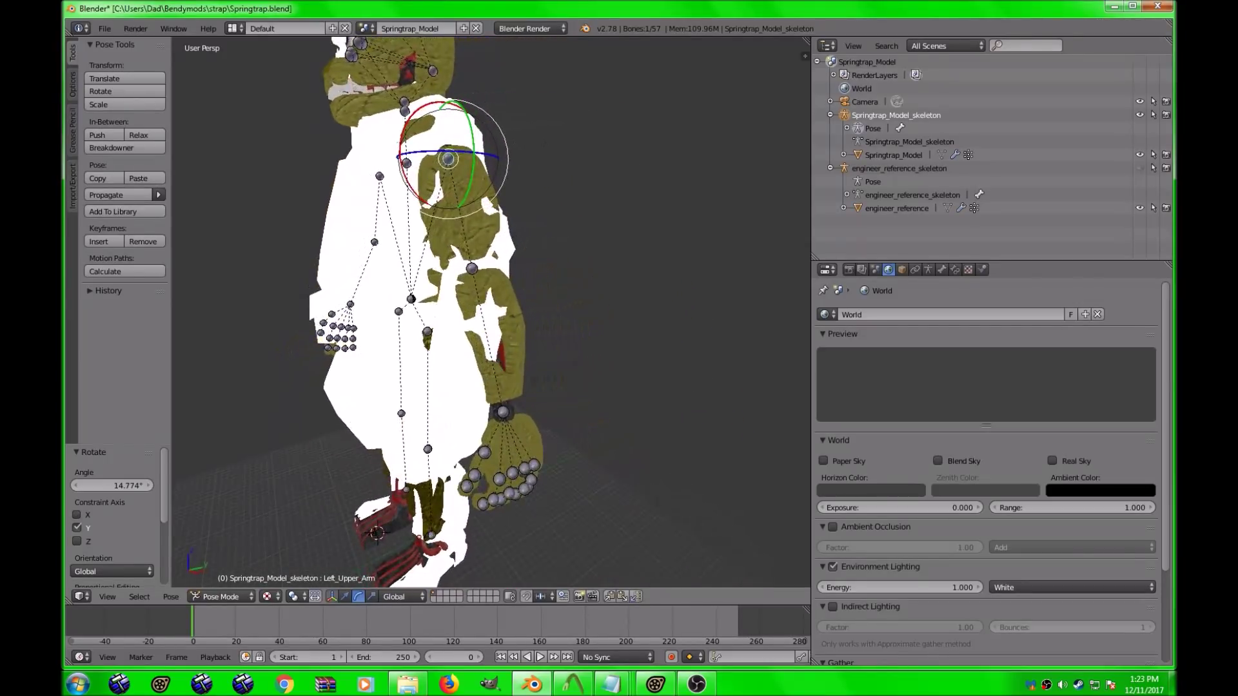
# Rotate the Left_Forearm bone to follow the engineer's left forearm, including about 2.836° around the global Y axis.
pyautogui.rightClick(472, 268)
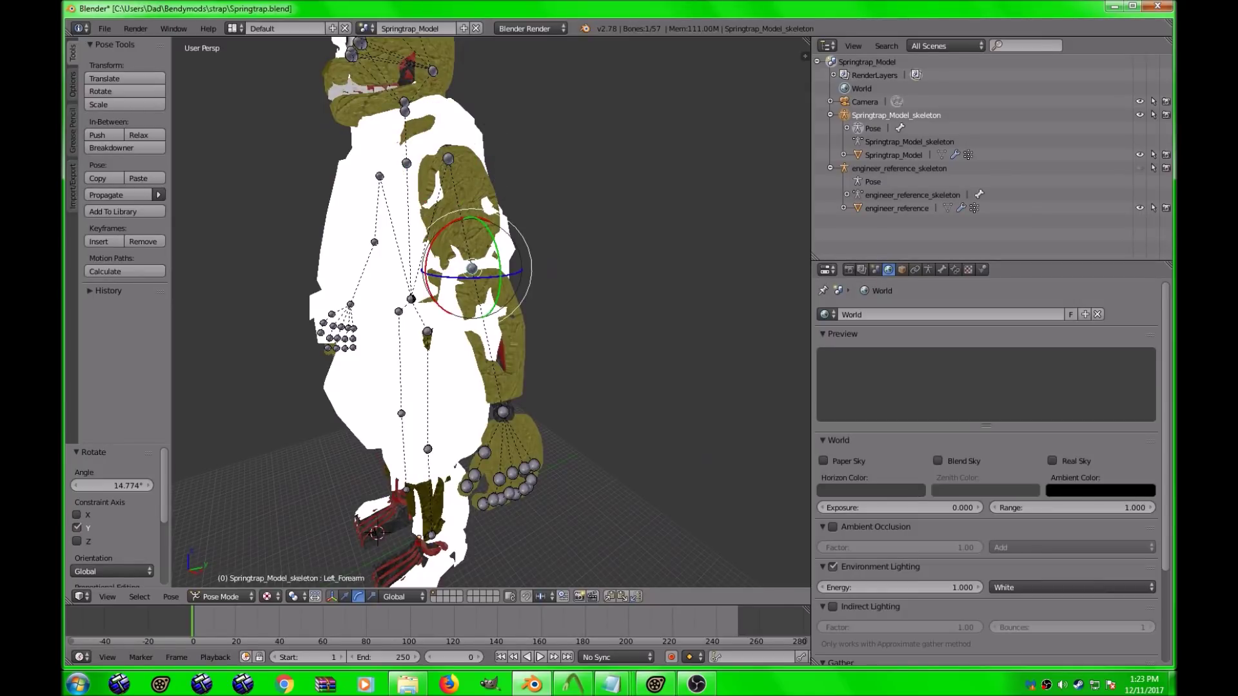
pyautogui.moveTo(427, 277); pyautogui.dragTo(427, 258)
pyautogui.moveTo(426, 258); pyautogui.dragTo(497, 258, button='middle')
pyautogui.moveTo(664, 239); pyautogui.dragTo(666, 242)
pyautogui.moveTo(664, 244); pyautogui.dragTo(574, 237, button='middle')
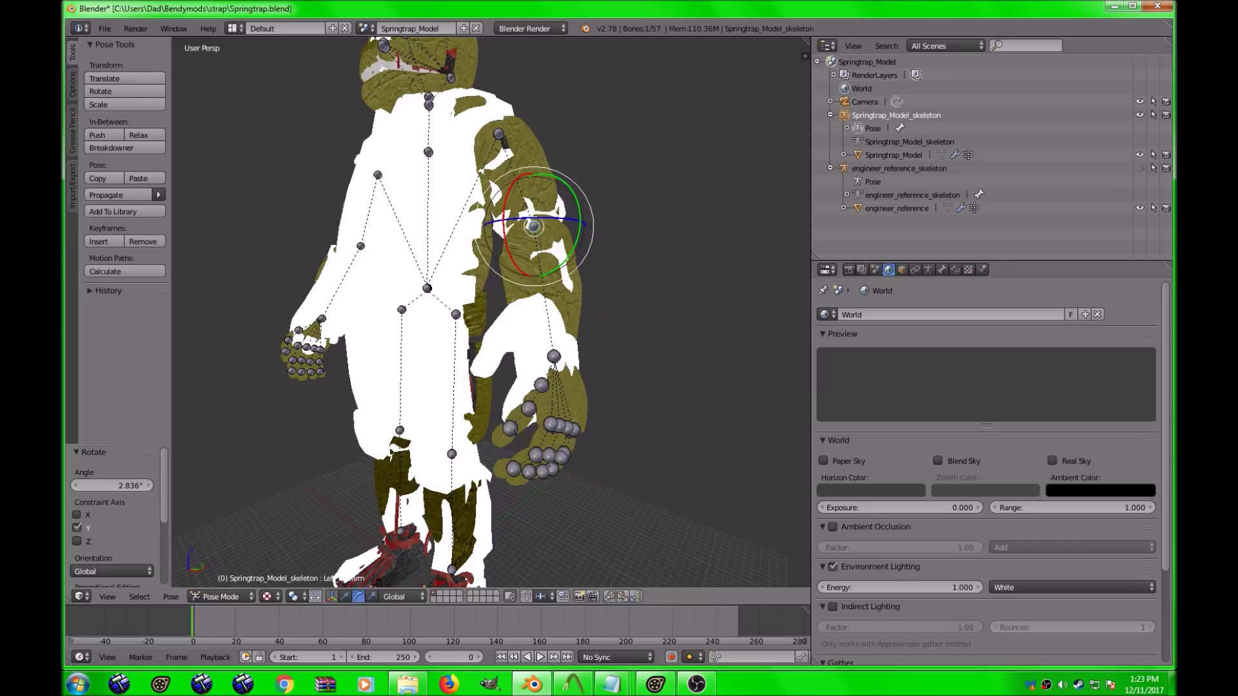
pyautogui.moveTo(574, 237); pyautogui.dragTo(568, 239)
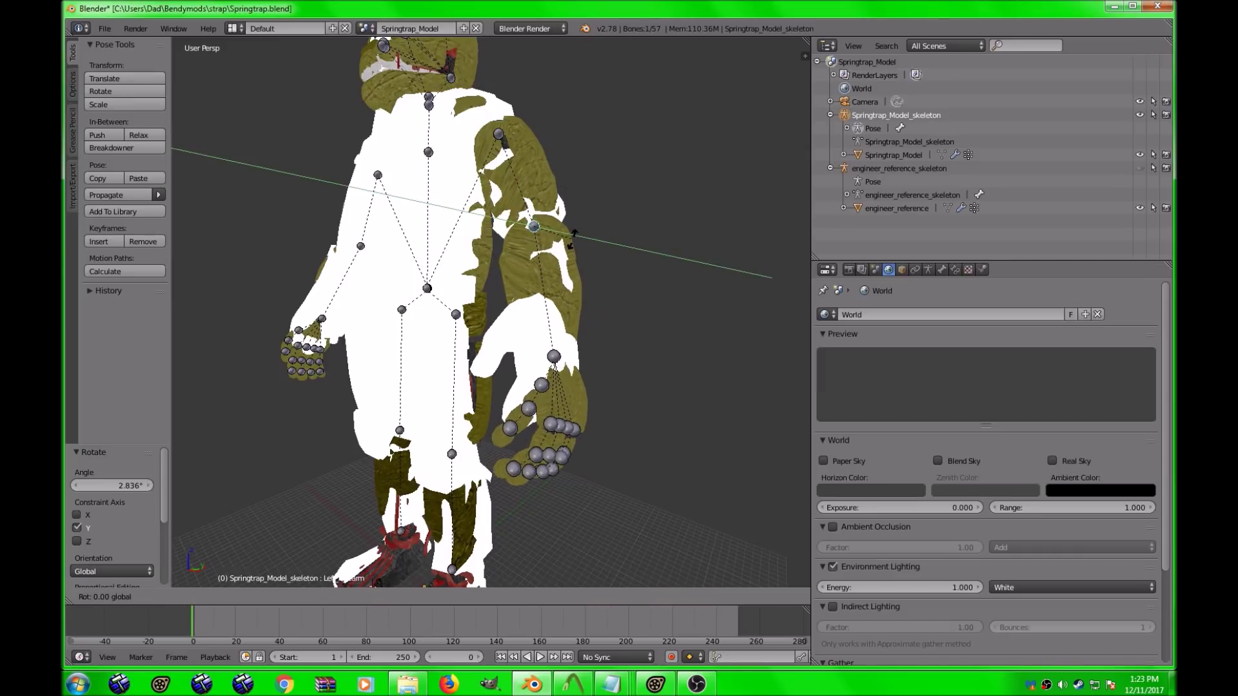
pyautogui.click(571, 239)
pyautogui.moveTo(570, 240); pyautogui.dragTo(464, 482, button='middle')
pyautogui.scroll(1, 494, 297)
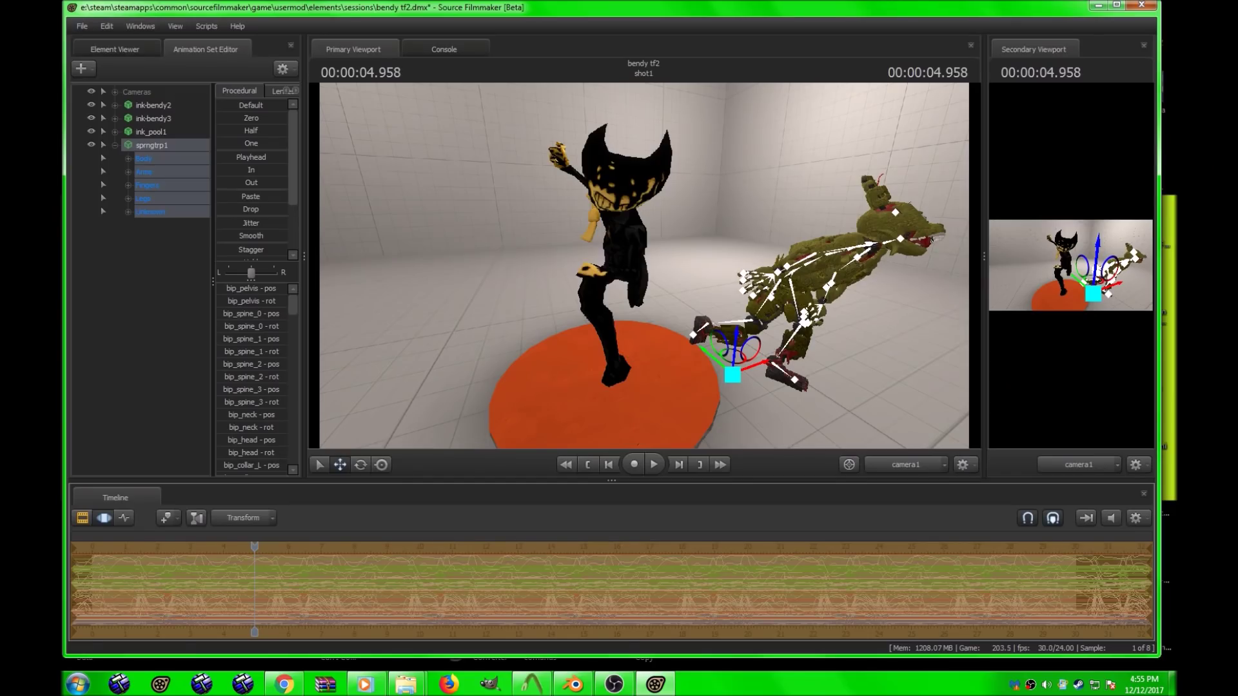
# Switch to Source Filmmaker and start a sequence import for the sprngtrp1 animation set.
pyautogui.rightClick(153, 145)
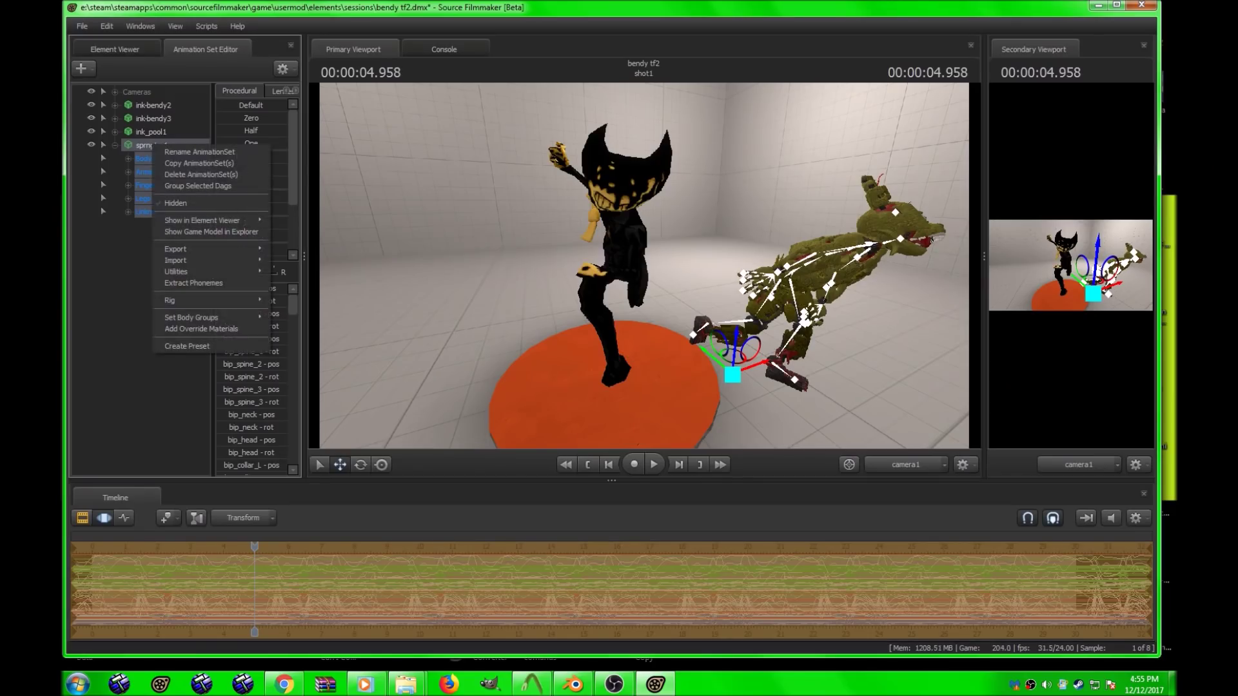
pyautogui.press('Escape')
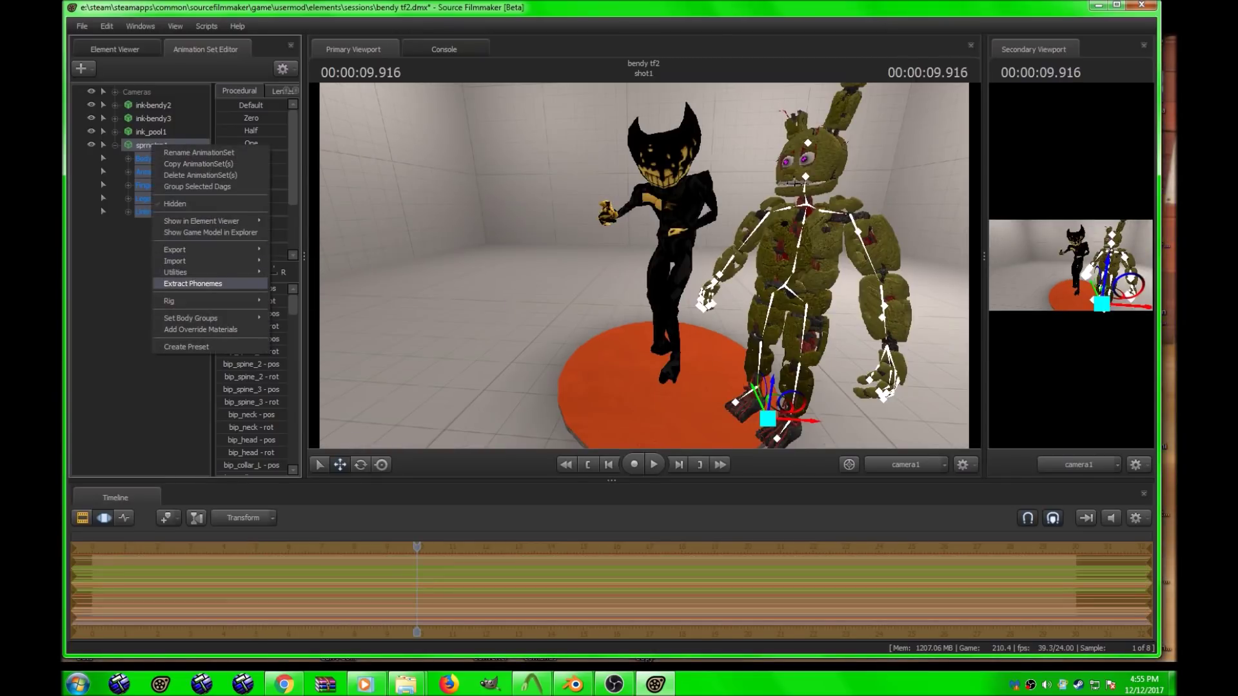
pyautogui.moveTo(193, 272)
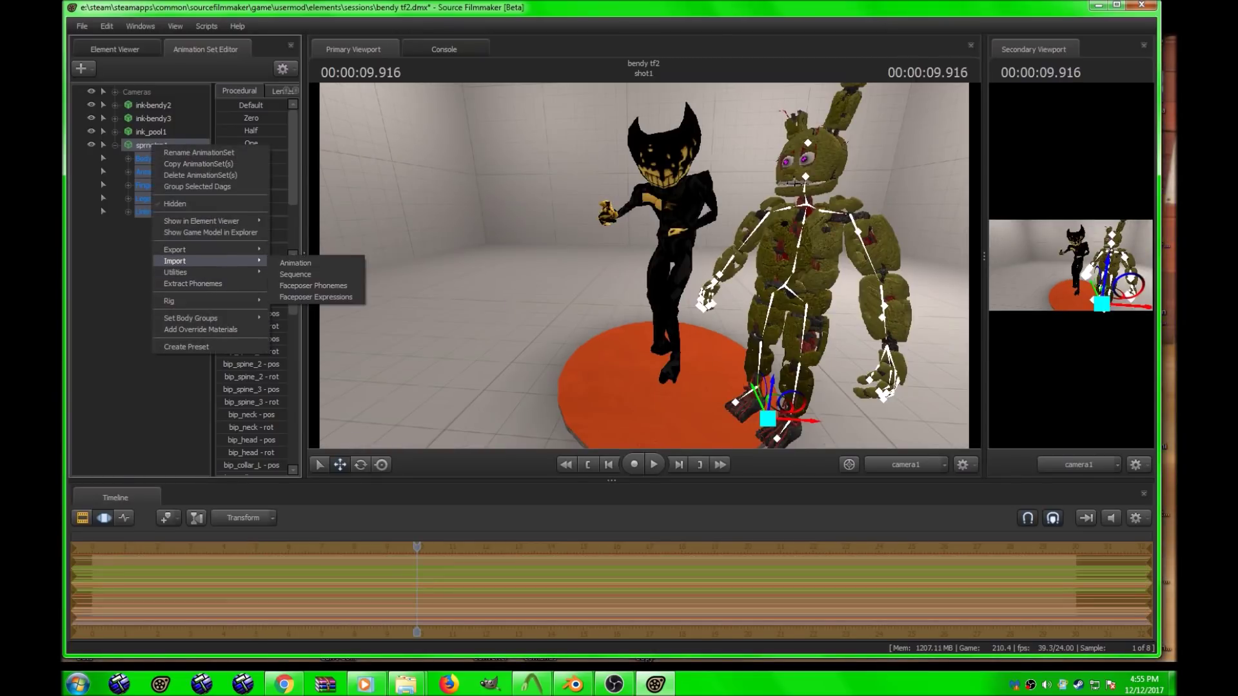
pyautogui.click(316, 263)
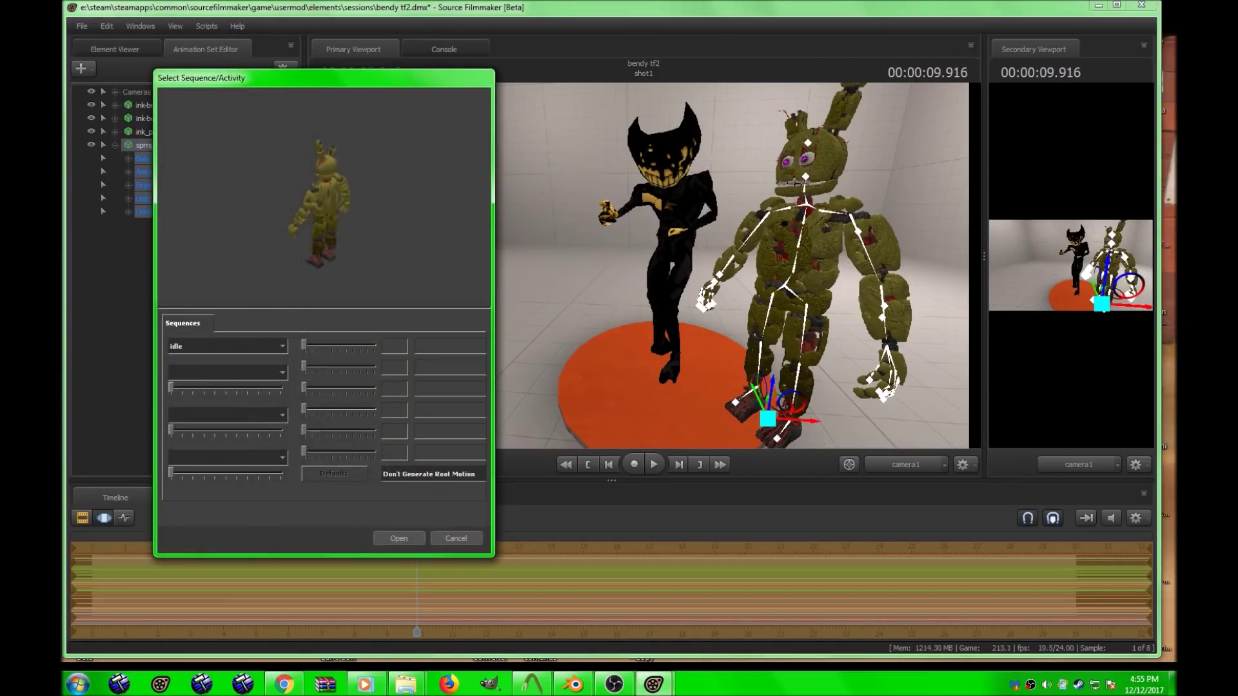
# Import the taunt_conga sequence onto the Springtrap model and play back the shot.
pyautogui.click(258, 346)
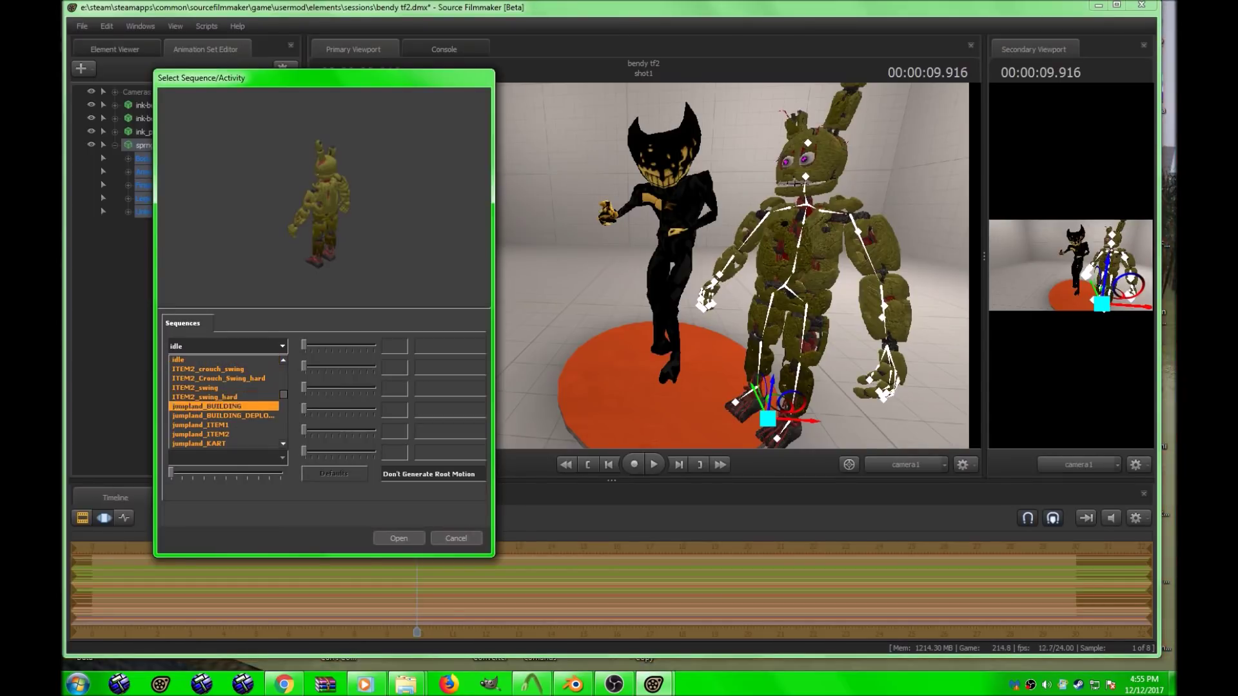
pyautogui.scroll(-15, 227, 401)
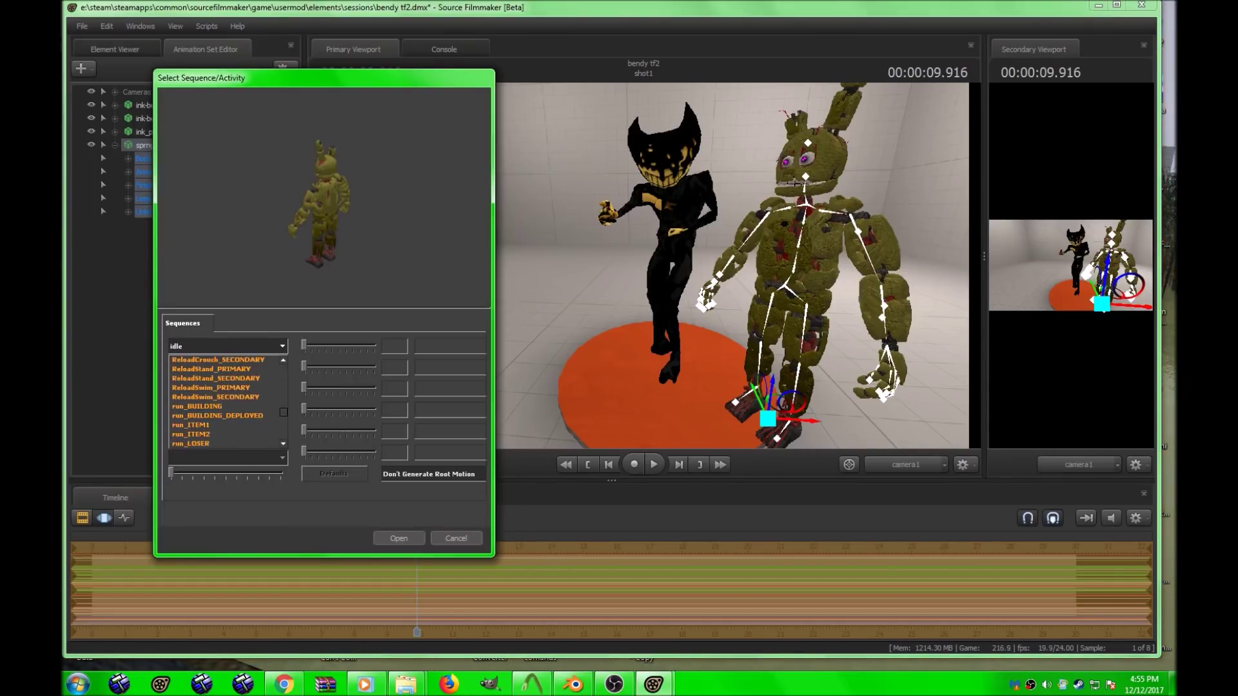
pyautogui.scroll(-15, 227, 401)
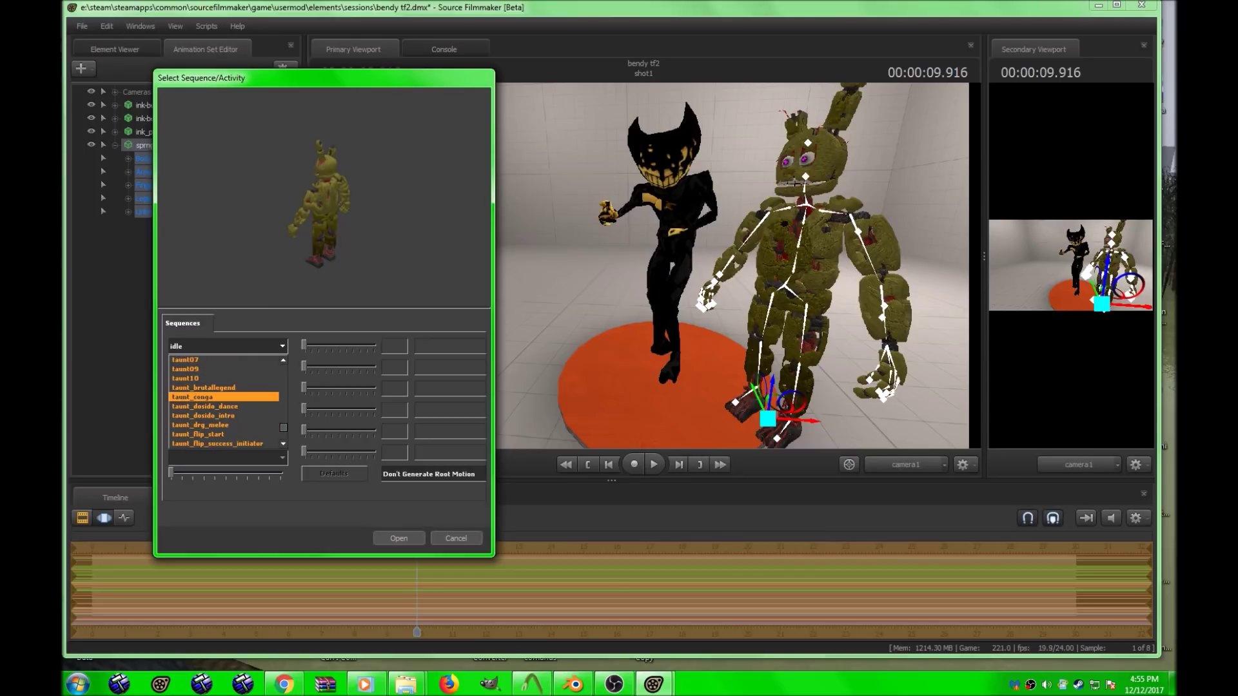
pyautogui.click(225, 396)
pyautogui.click(398, 537)
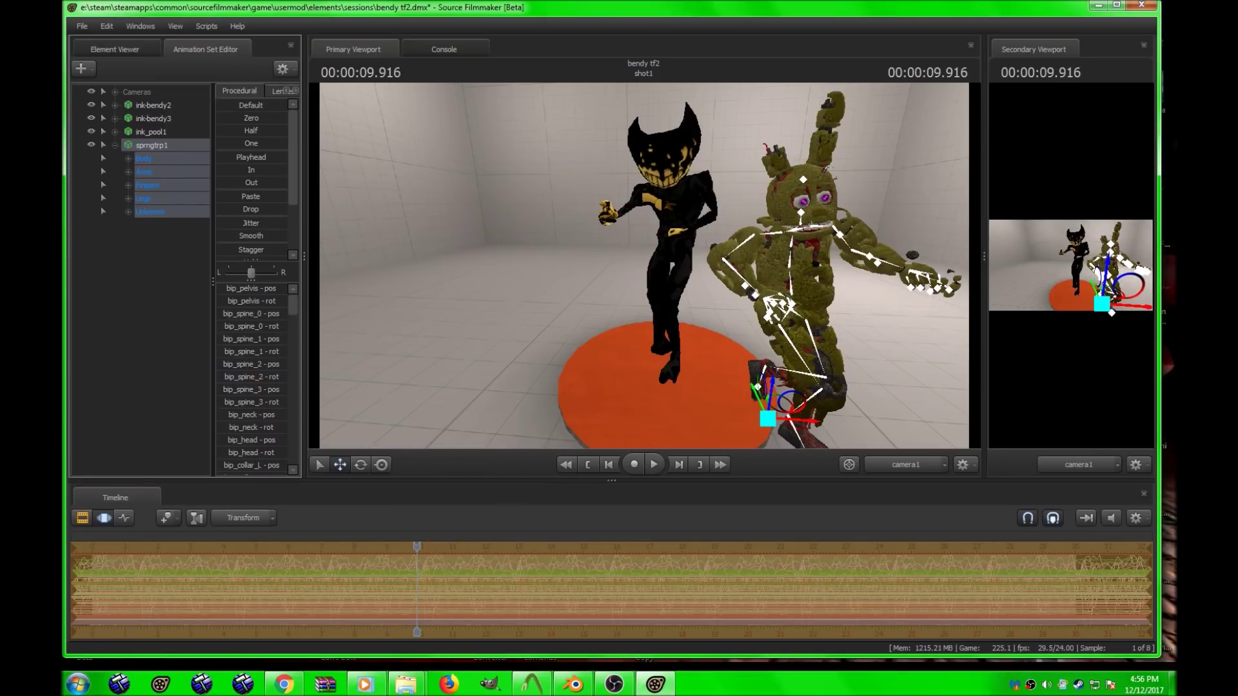
pyautogui.press('space')
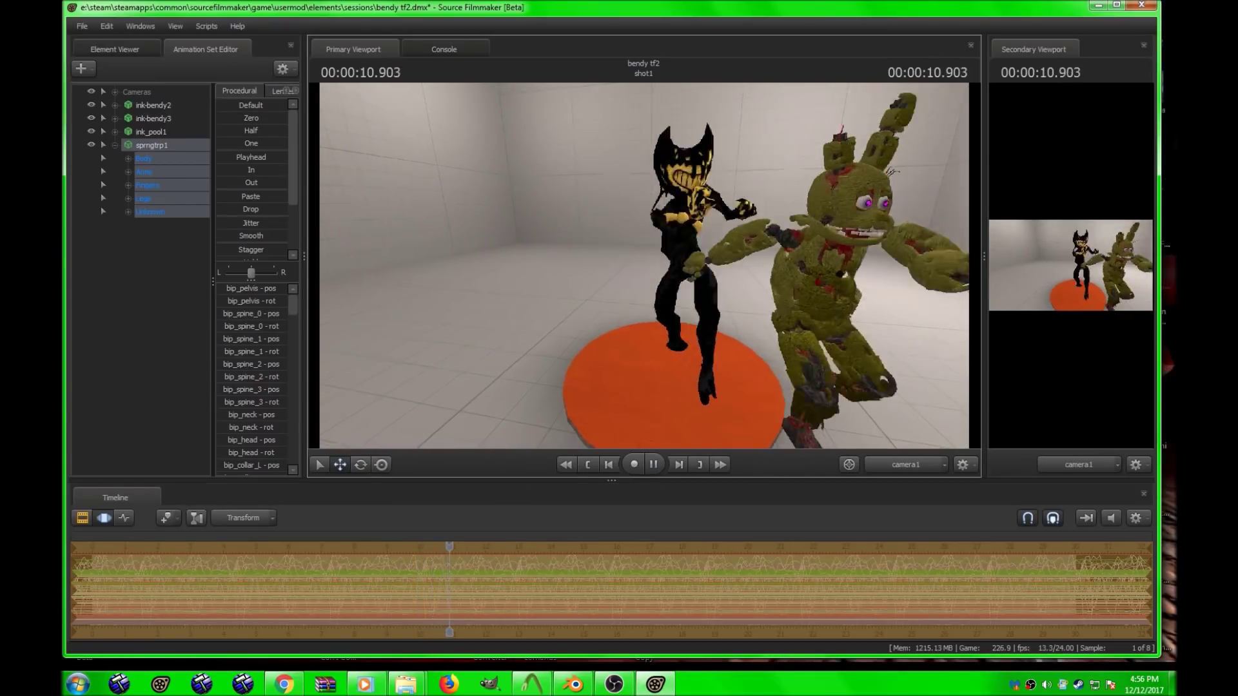